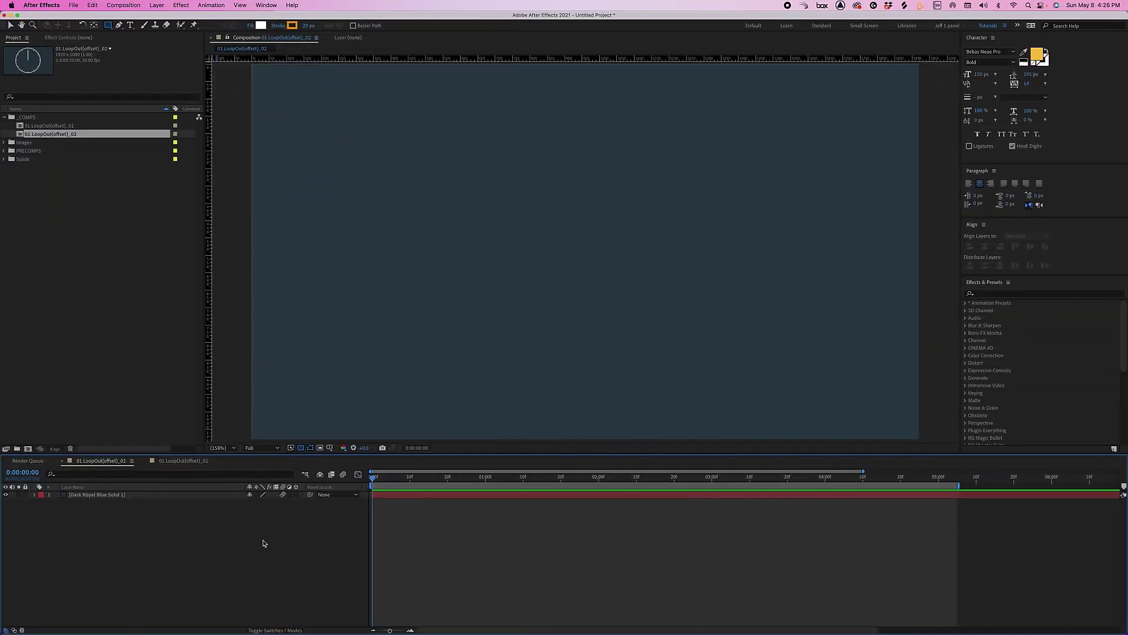
# Step: Add a new shape layer containing a group with an ellipse path and a stroke
pyautogui.rightClick(273, 511)
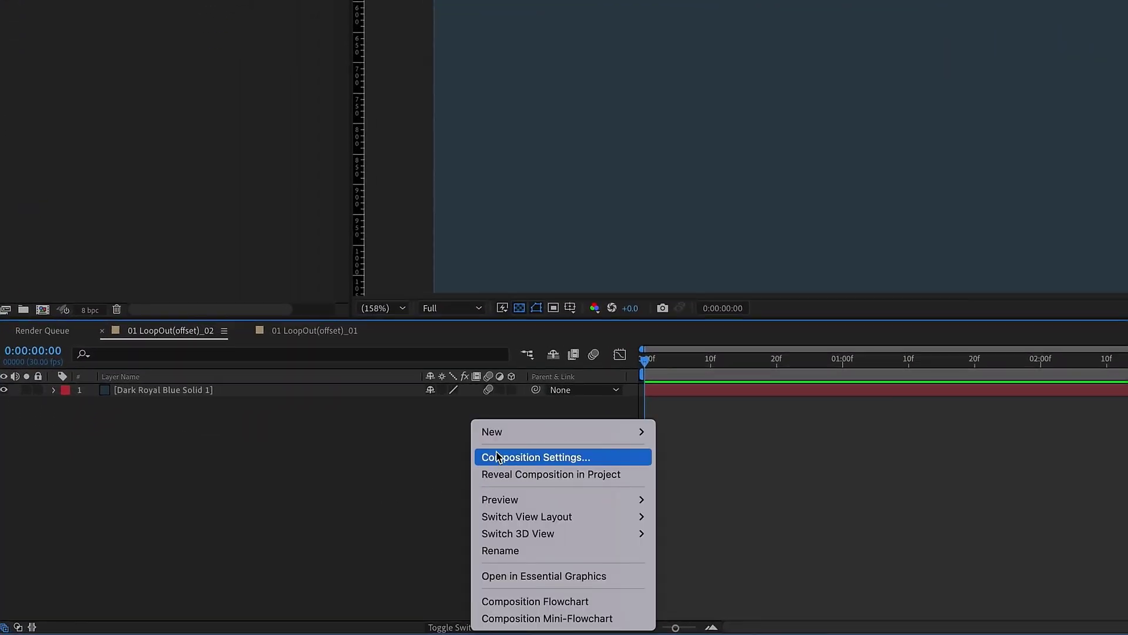
pyautogui.moveTo(508, 431)
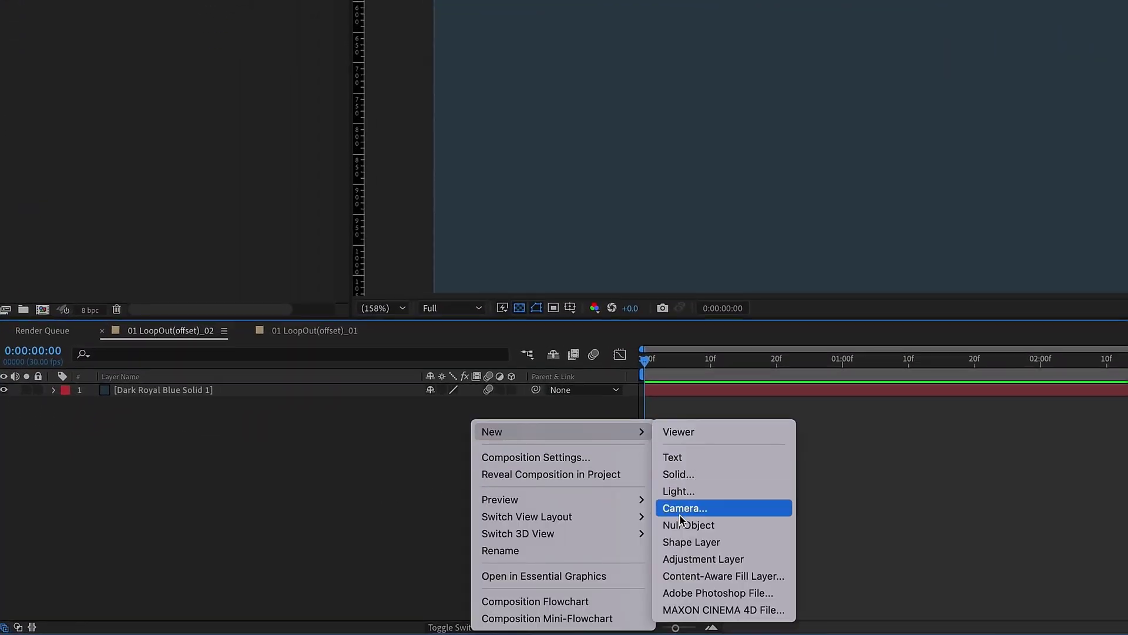
pyautogui.click(691, 541)
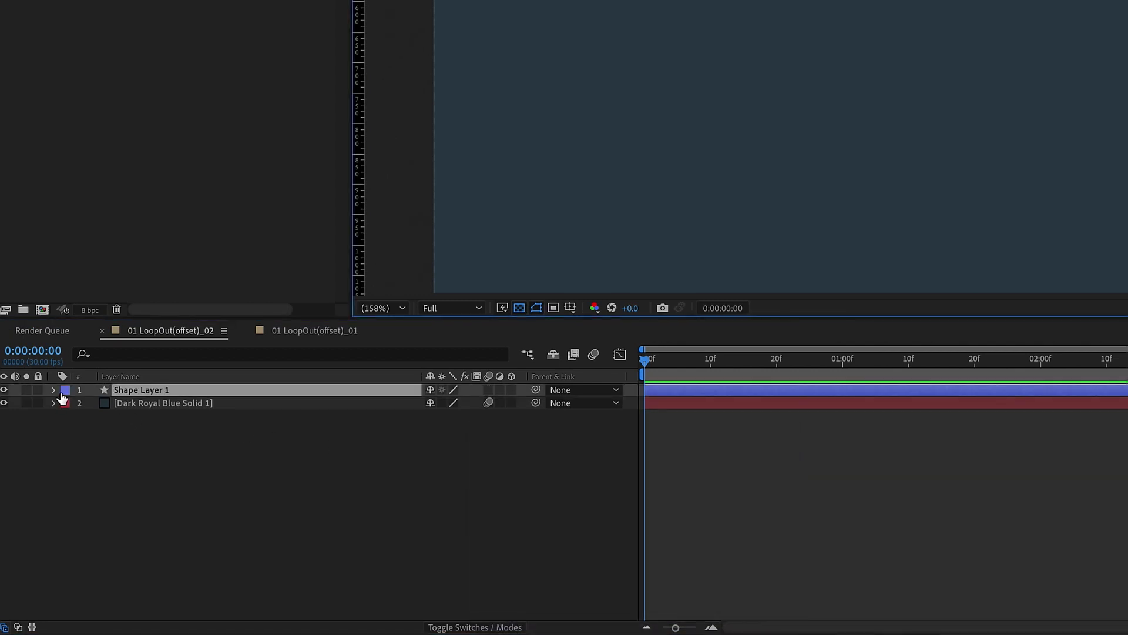
pyautogui.click(54, 390)
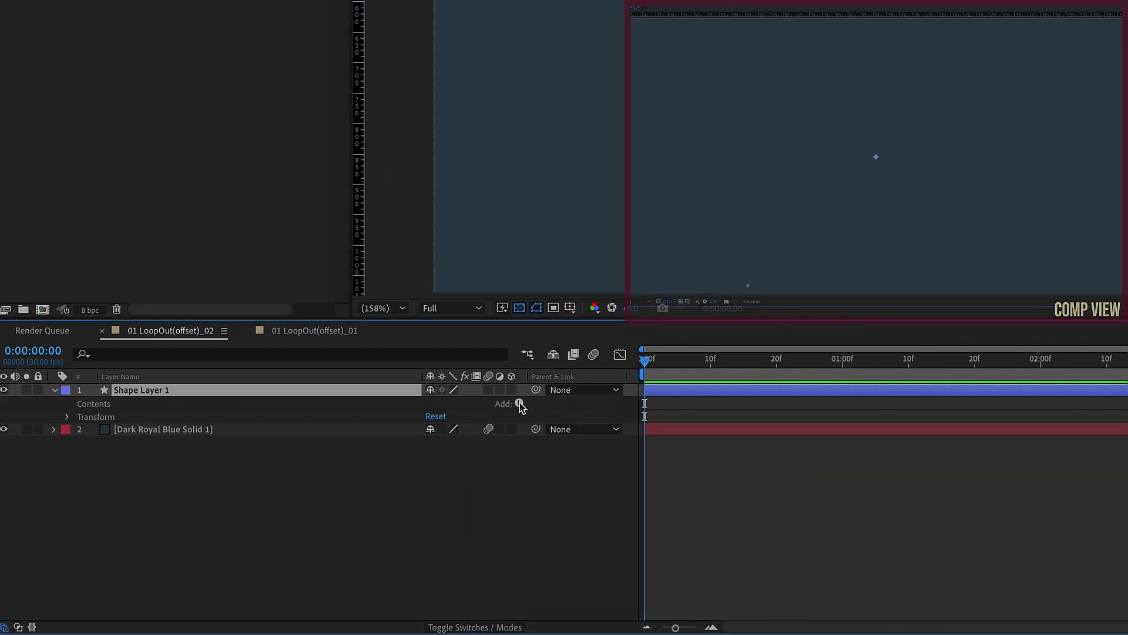
pyautogui.click(520, 404)
pyautogui.click(559, 289)
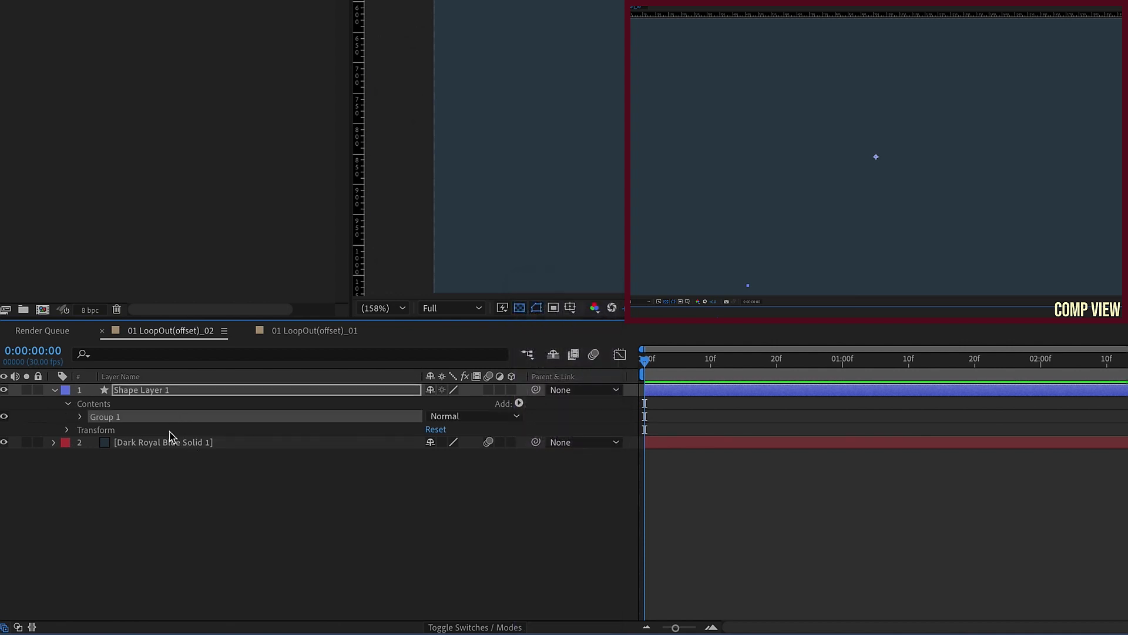
pyautogui.click(520, 404)
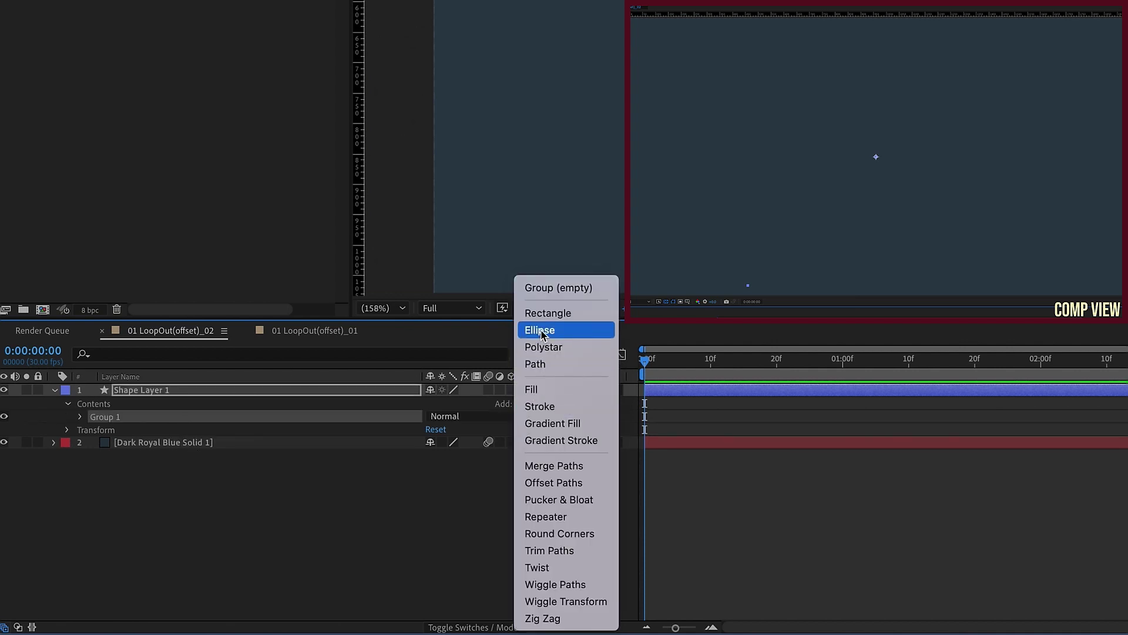
pyautogui.click(542, 328)
pyautogui.click(519, 404)
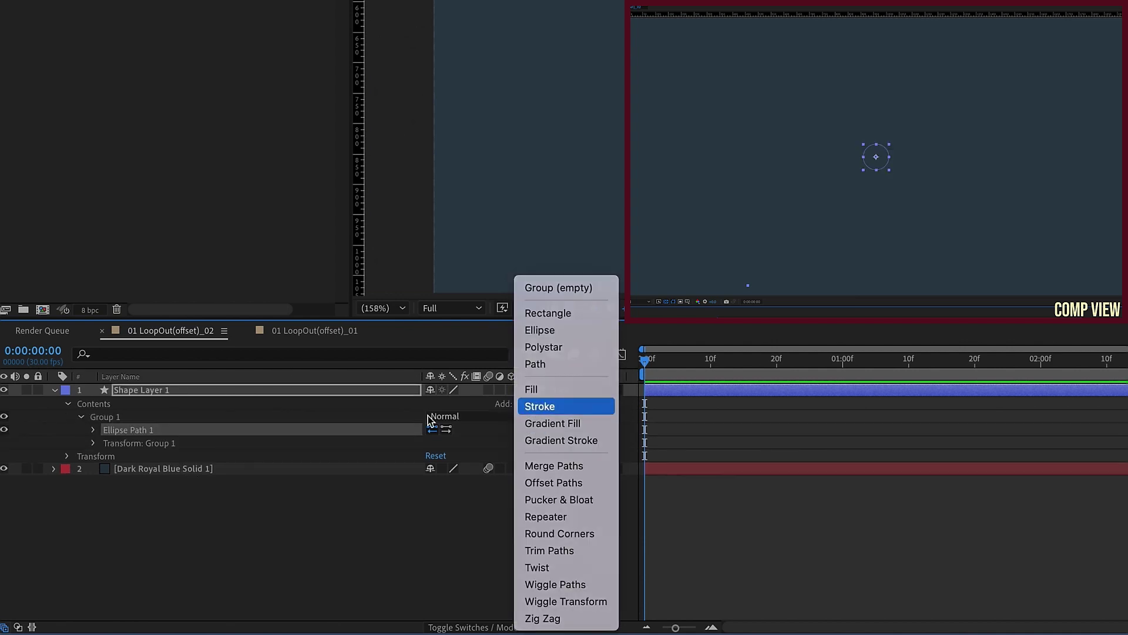
pyautogui.click(541, 403)
# Step: Set the ellipse size to 1001 × 1001 and the stroke width to 7
pyautogui.click(97, 429)
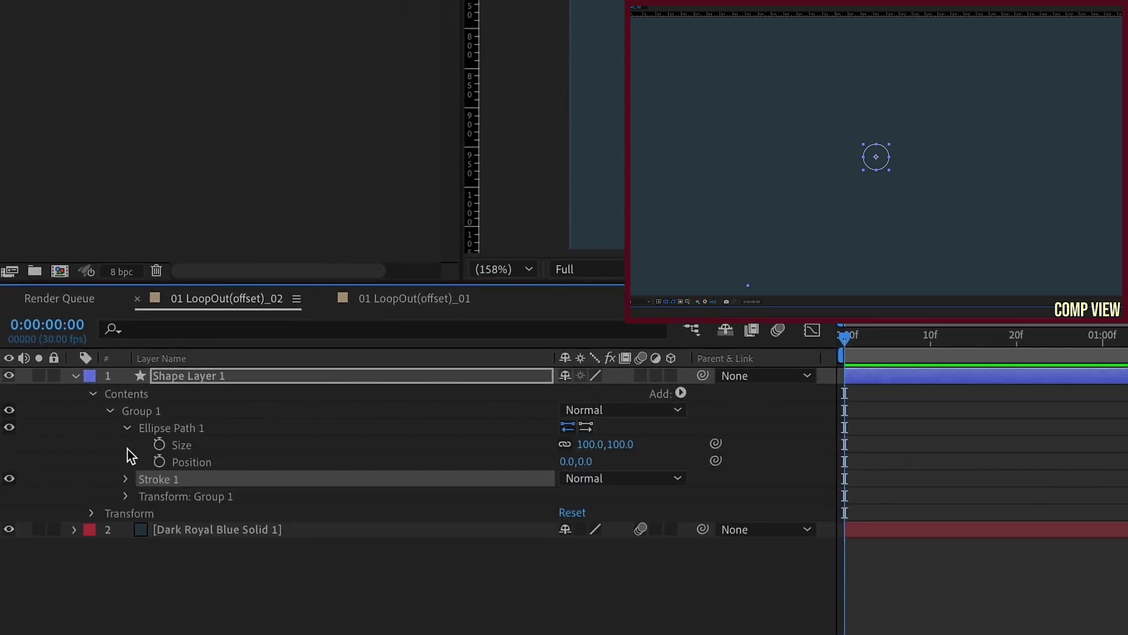
pyautogui.click(126, 478)
pyautogui.moveTo(583, 456); pyautogui.dragTo(1112, 455)
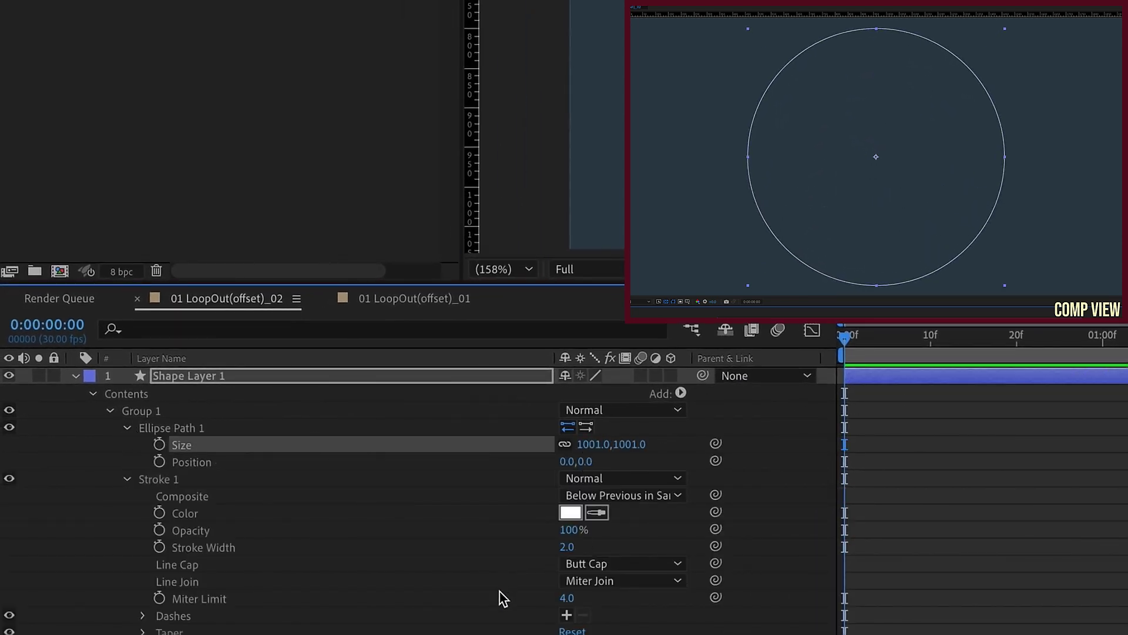
pyautogui.click(568, 547)
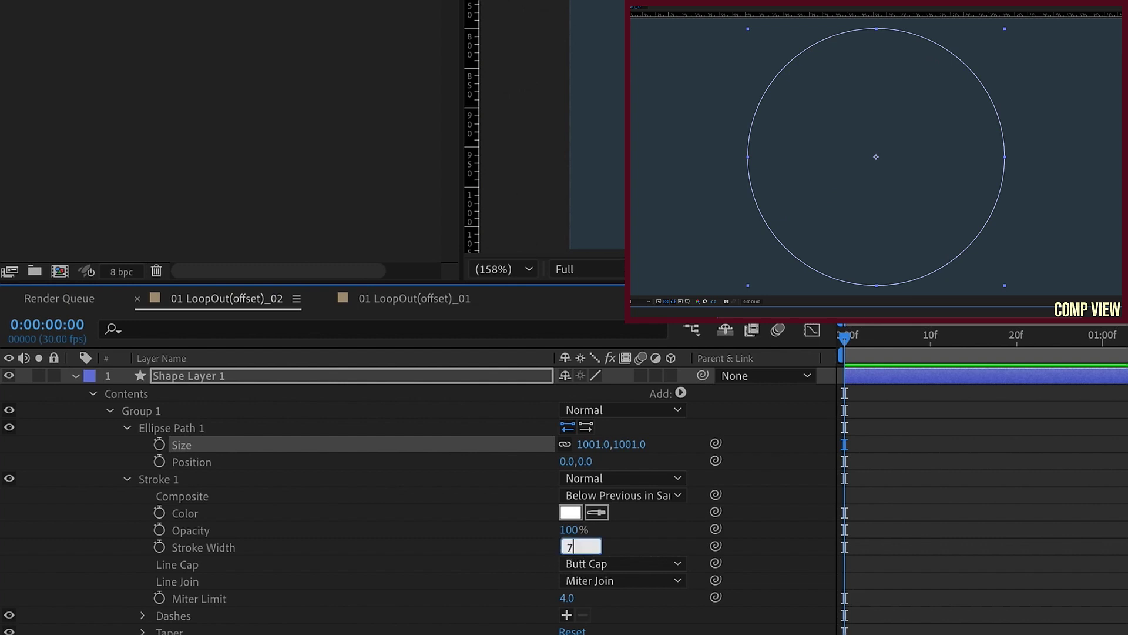
pyautogui.press('Return')
# Step: Rename Group 1 to 'outer rim'
pyautogui.click(110, 411)
pyautogui.click(144, 413)
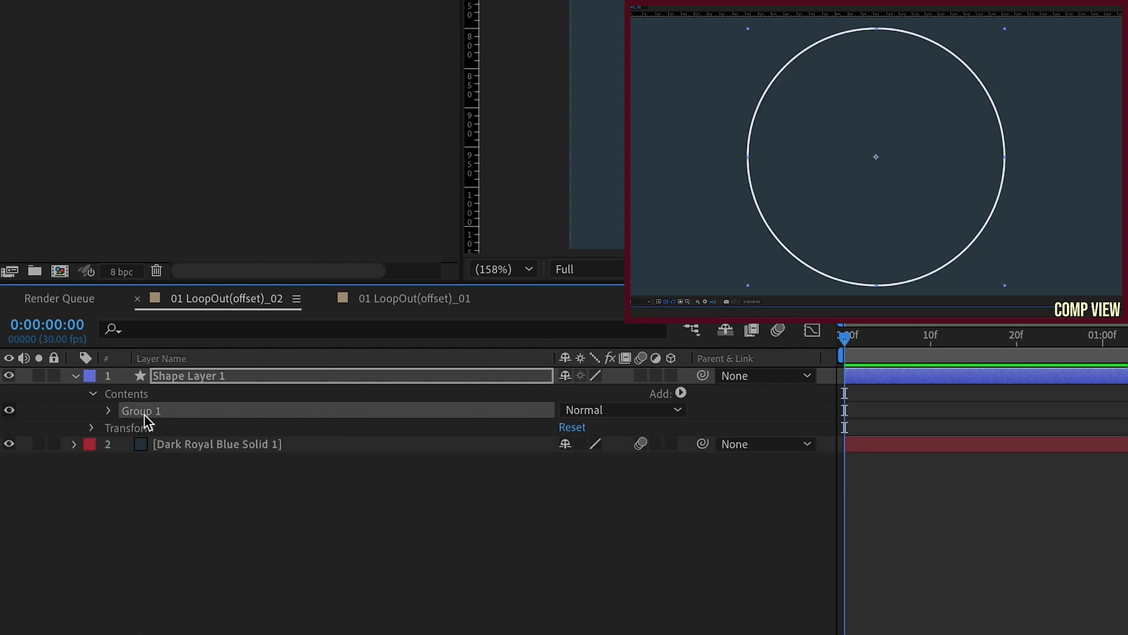
pyautogui.press('Return')
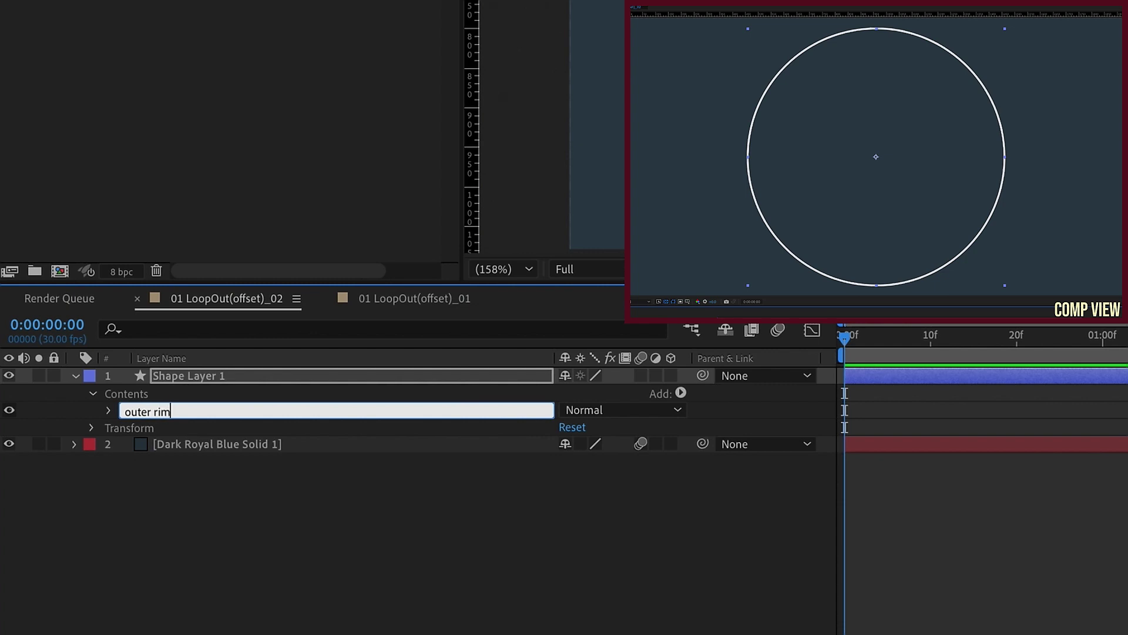
pyautogui.click(175, 395)
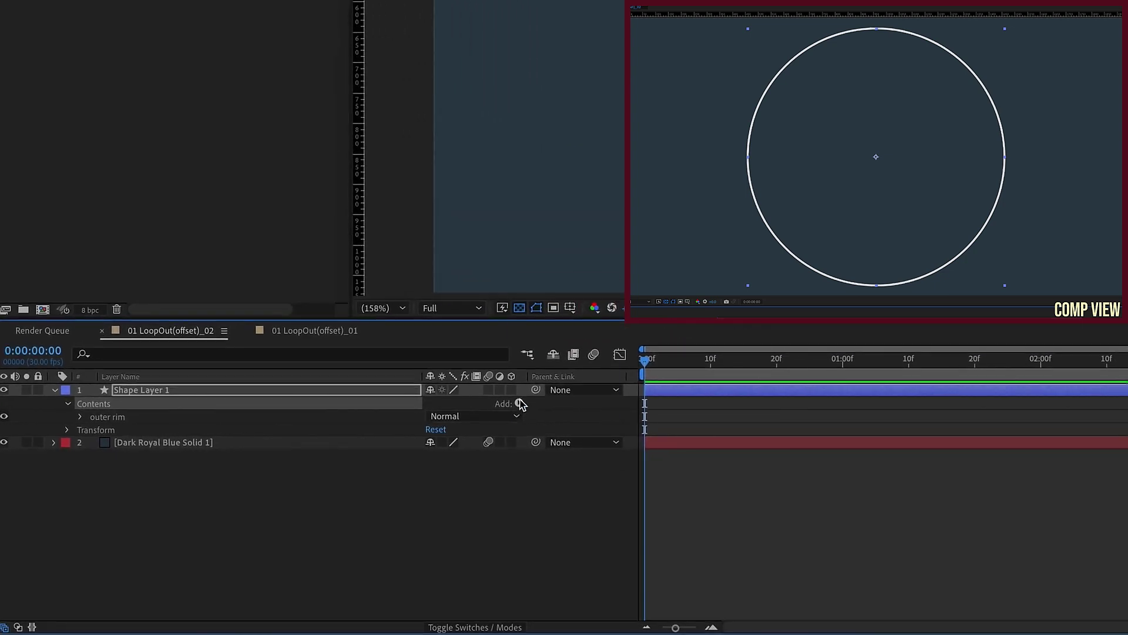
# Step: Add an empty group, then delete the stray group nested inside outer rim
pyautogui.click(520, 403)
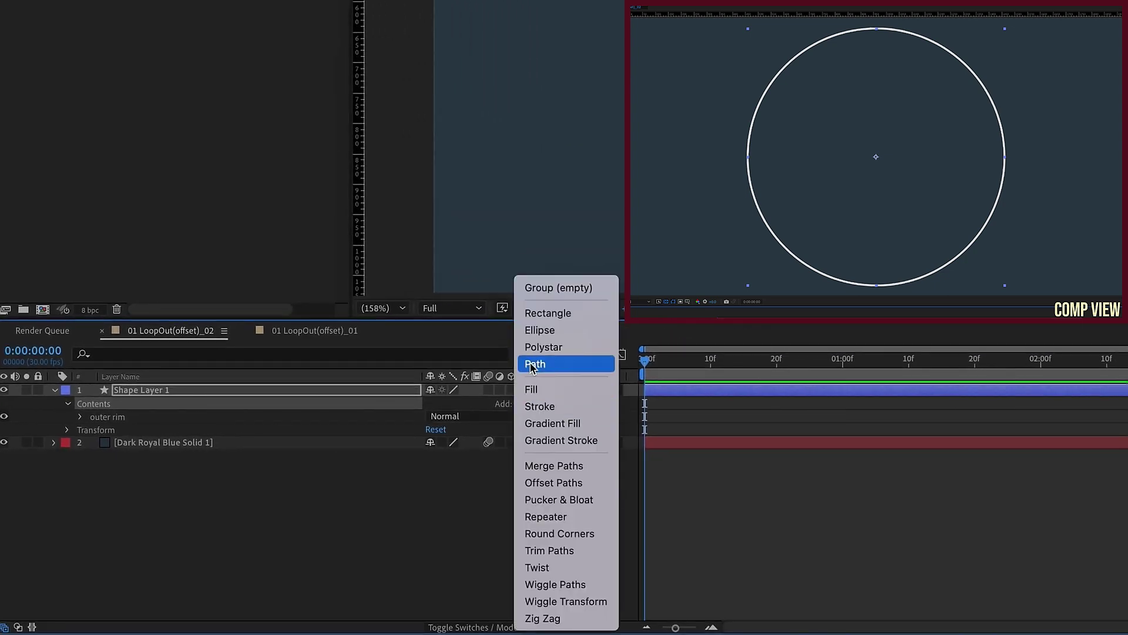
pyautogui.click(546, 288)
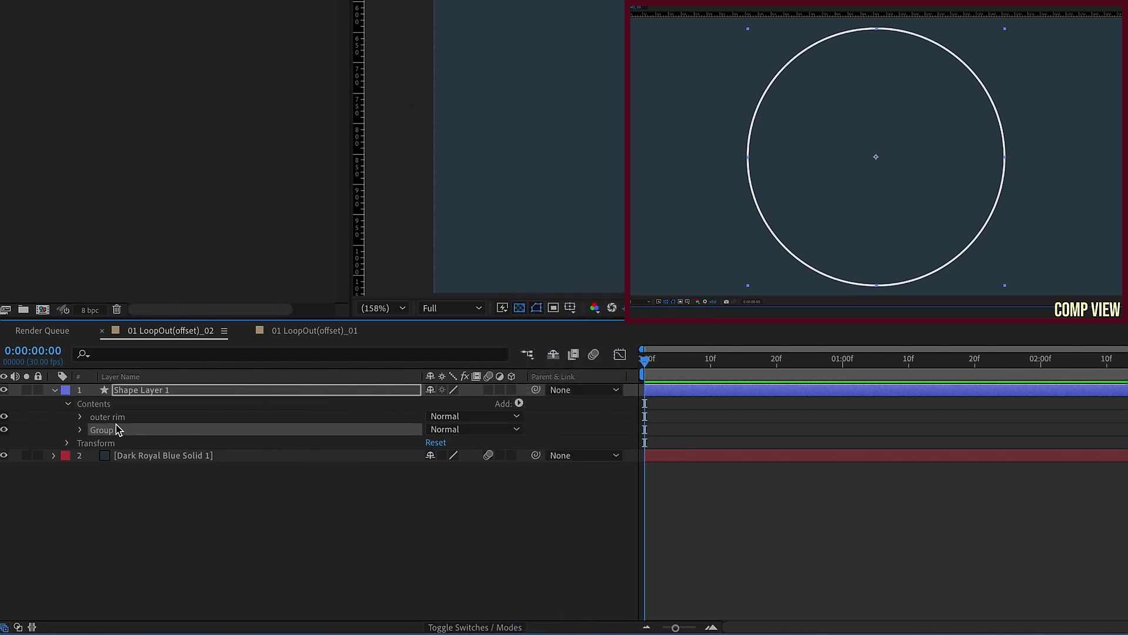
pyautogui.moveTo(118, 429); pyautogui.dragTo(114, 425)
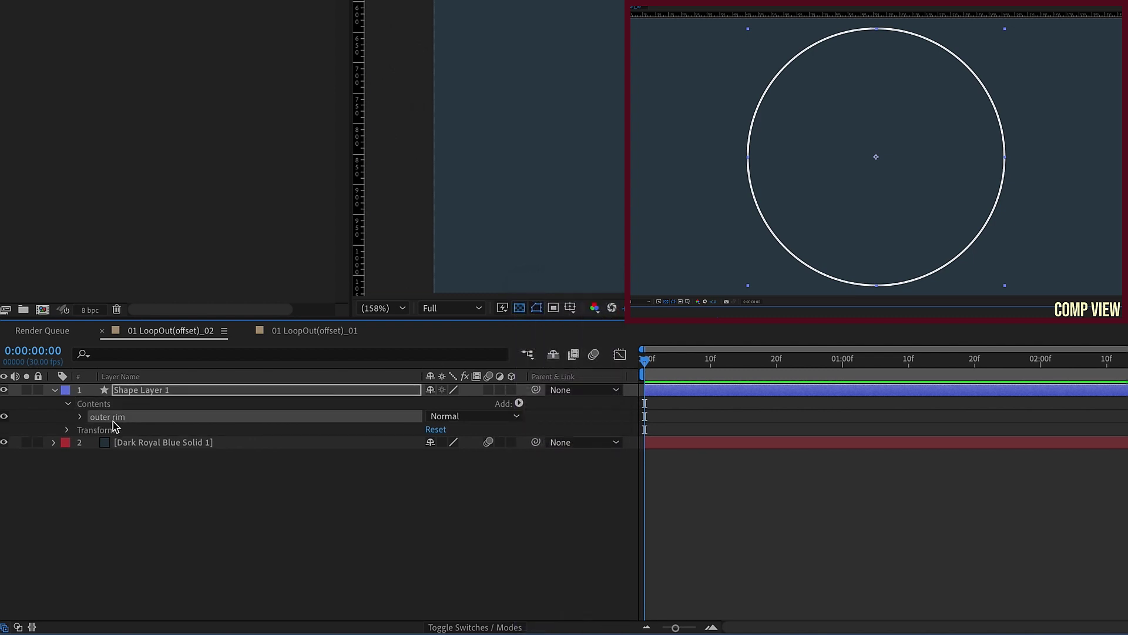
pyautogui.click(520, 404)
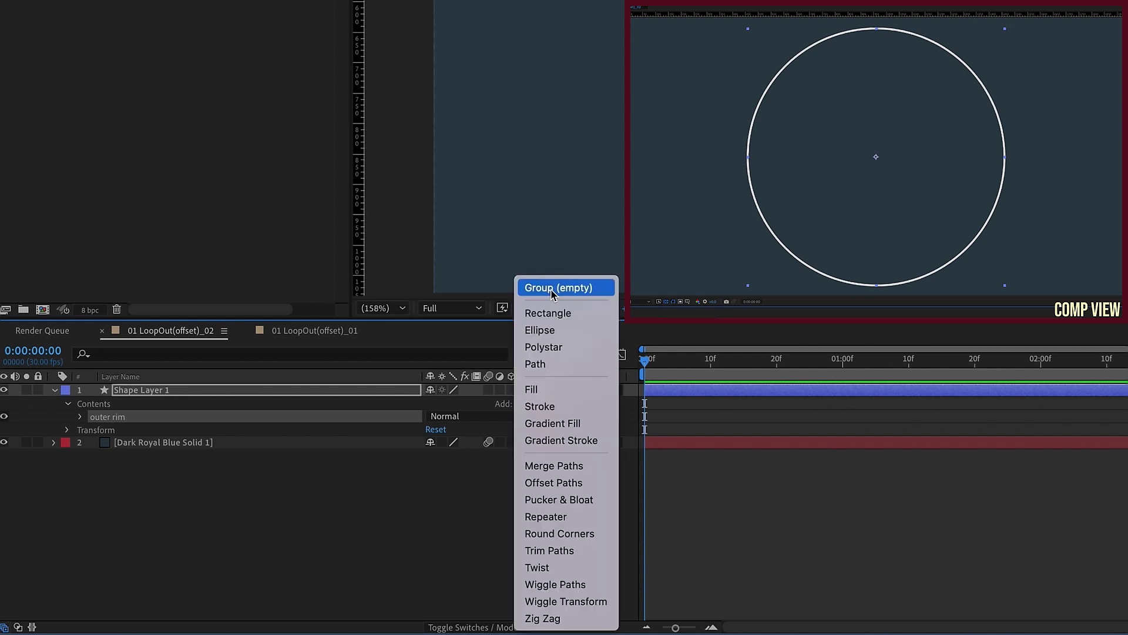
pyautogui.click(552, 289)
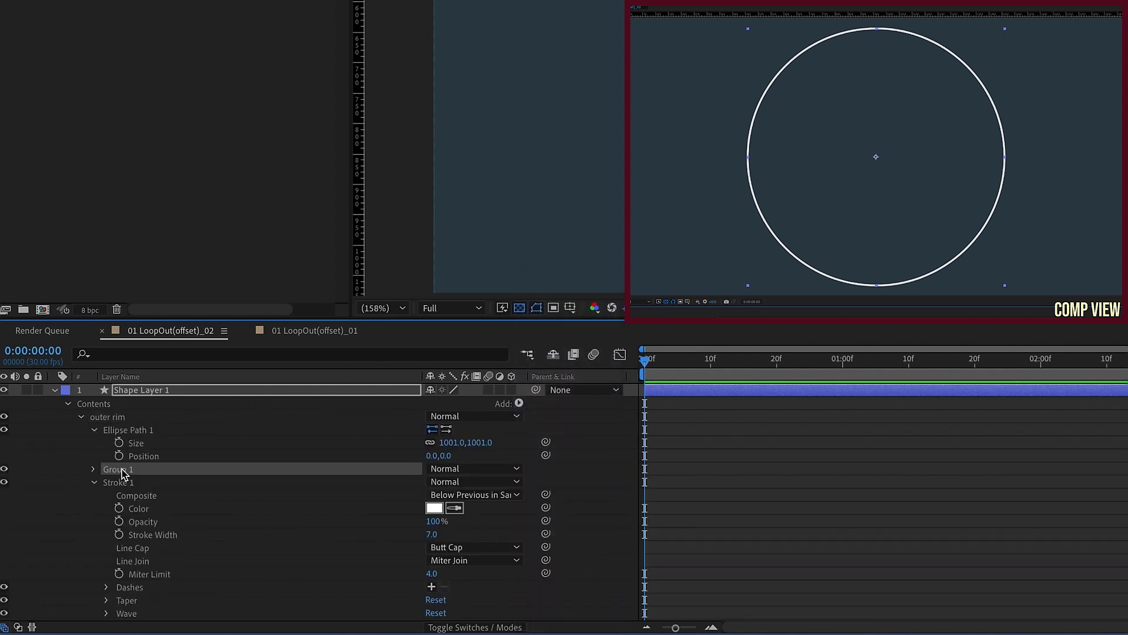
pyautogui.press('Delete')
pyautogui.click(93, 415)
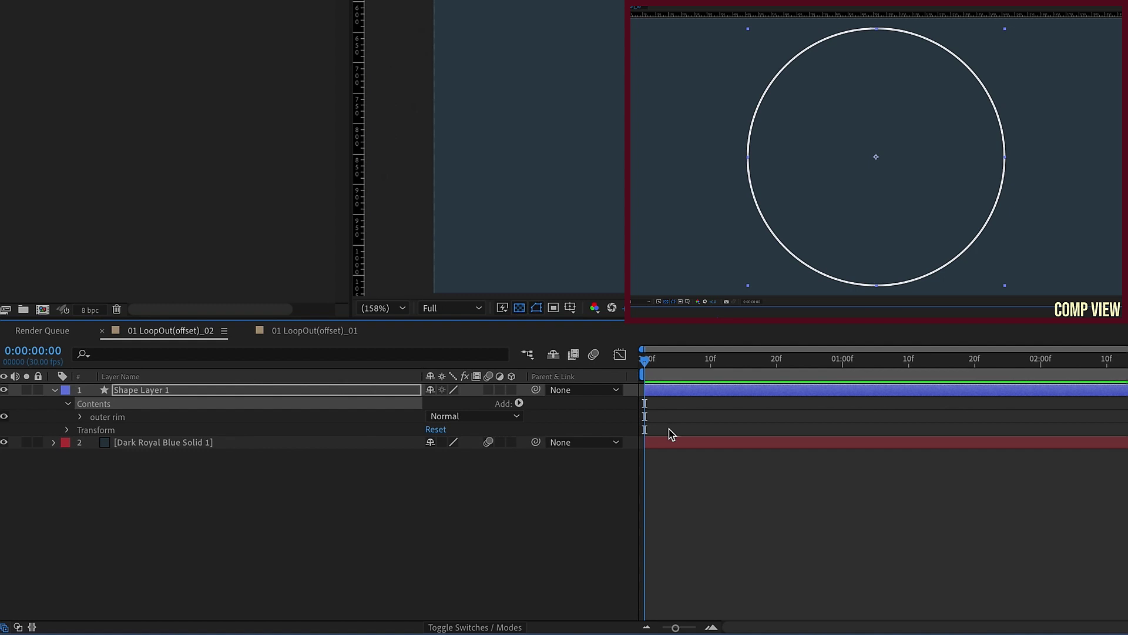
# Step: Add a new empty group beside outer rim and name it 'ticks'
pyautogui.click(519, 403)
pyautogui.click(555, 288)
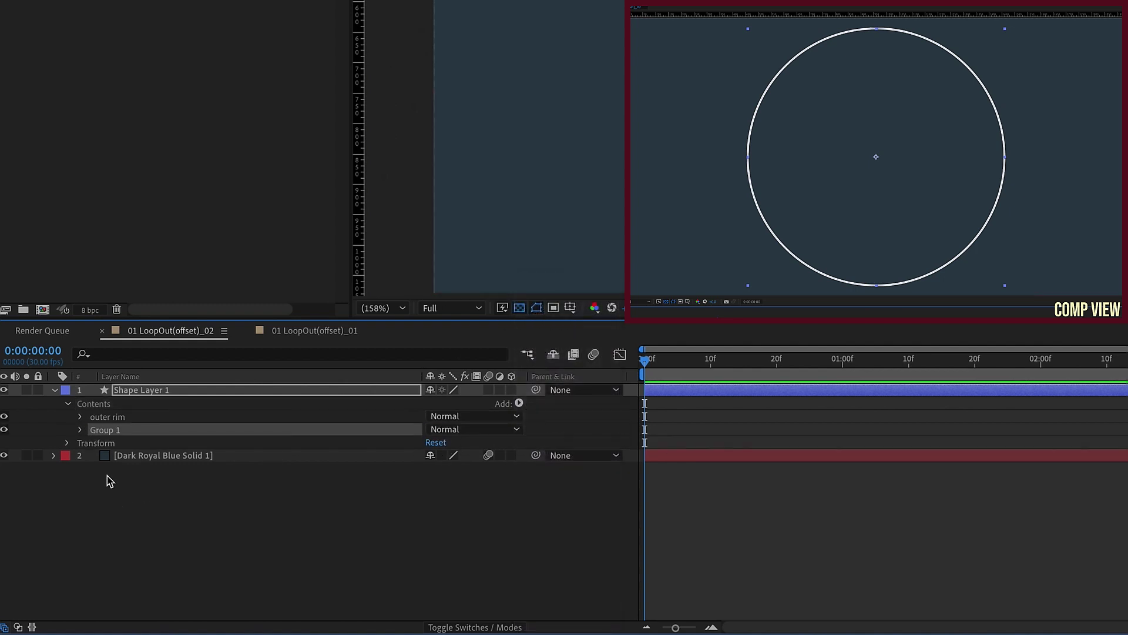
pyautogui.press('Return')
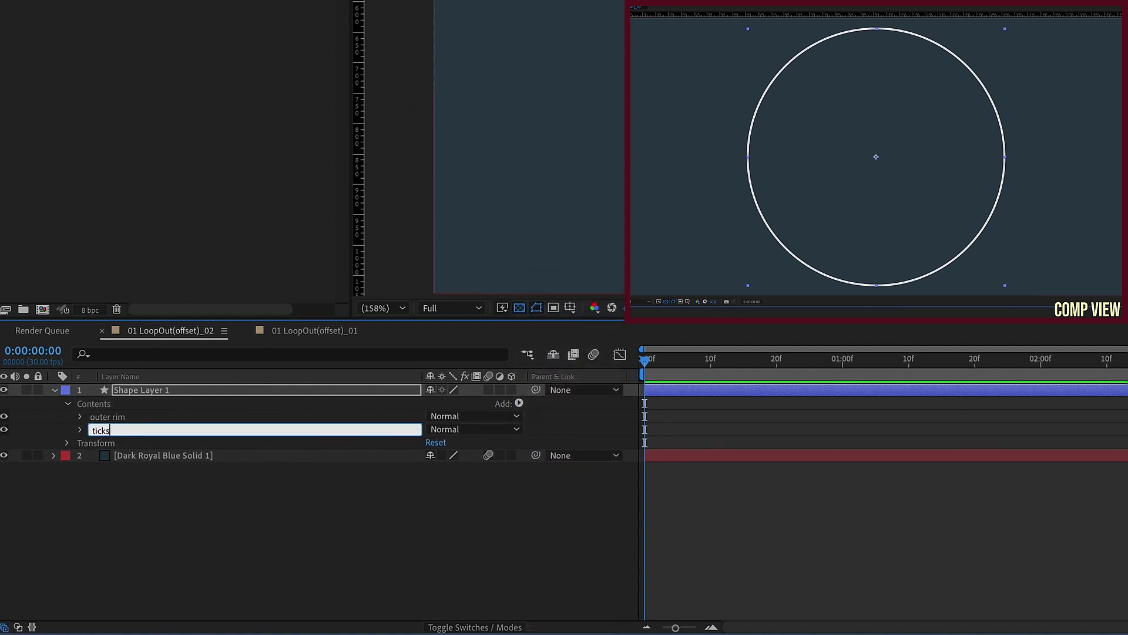
pyautogui.press('Return')
# Step: Add a rectangle path and a white #FFFFFF fill to the ticks group
pyautogui.click(520, 403)
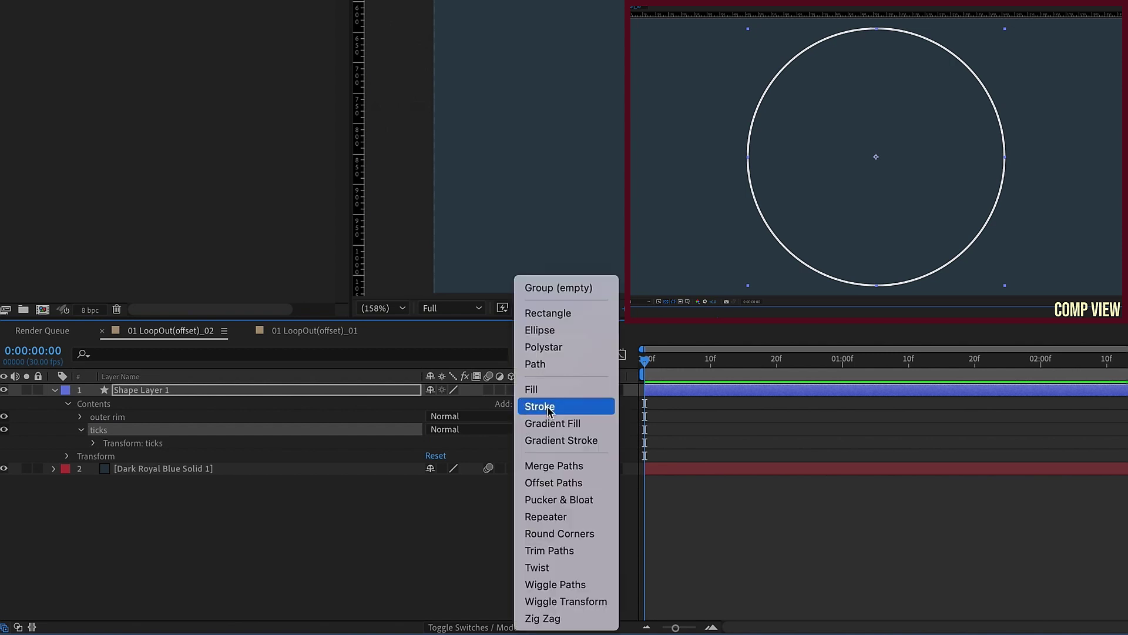
pyautogui.click(561, 317)
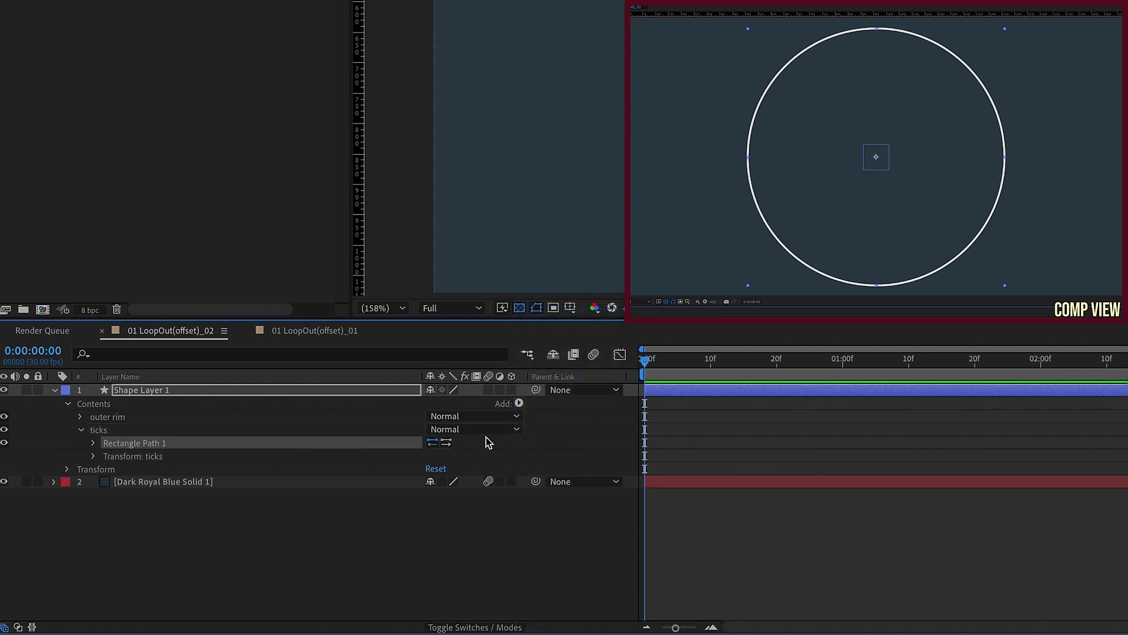
pyautogui.click(519, 404)
pyautogui.click(542, 390)
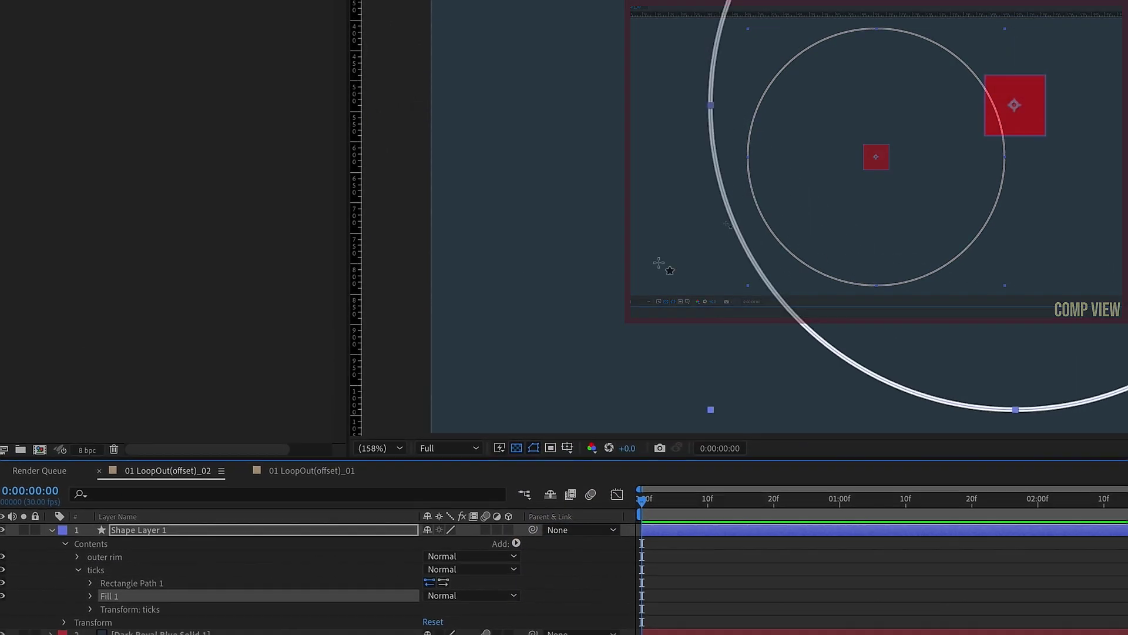
pyautogui.click(451, 32)
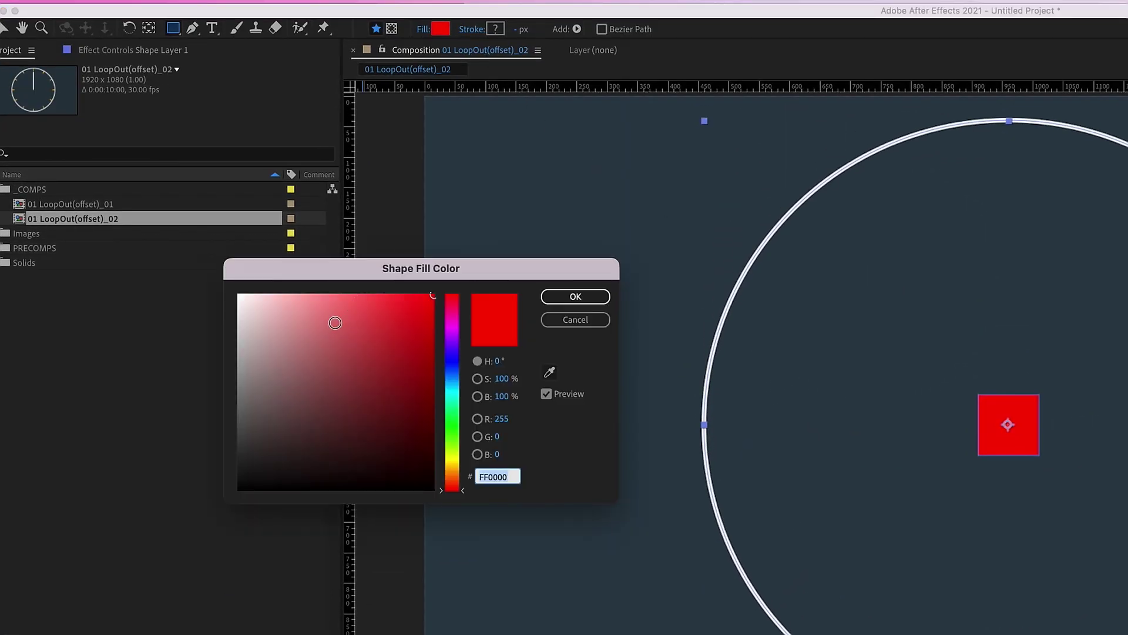
pyautogui.write('ffffff')
pyautogui.press('Return')
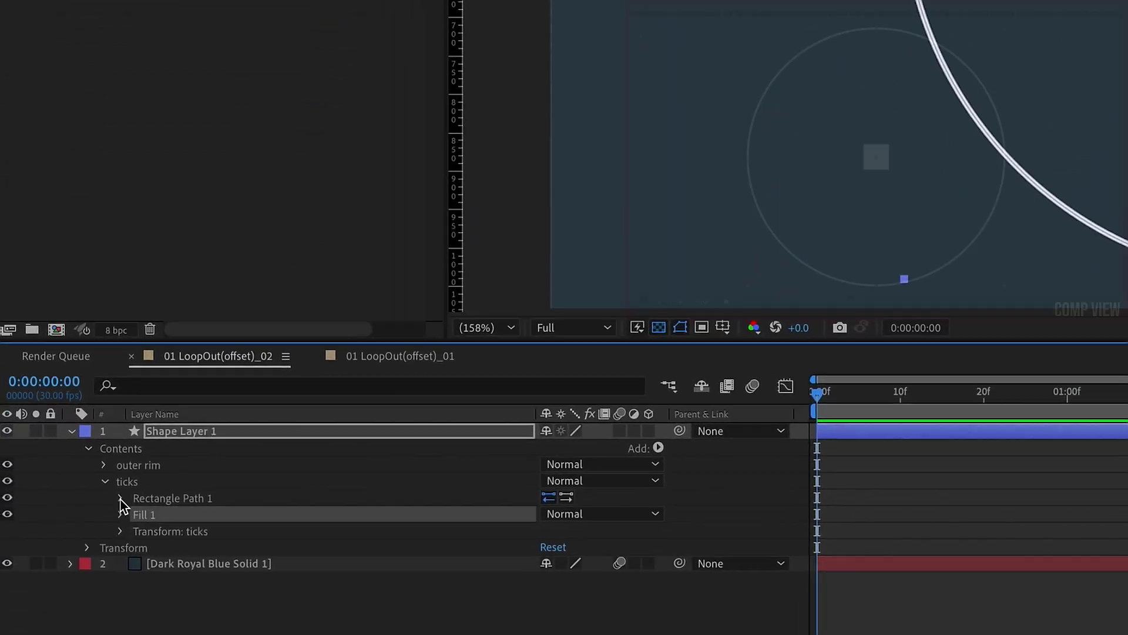
# Step: Size the tick rectangle to 15 × 50 with roundness 77
pyautogui.click(127, 437)
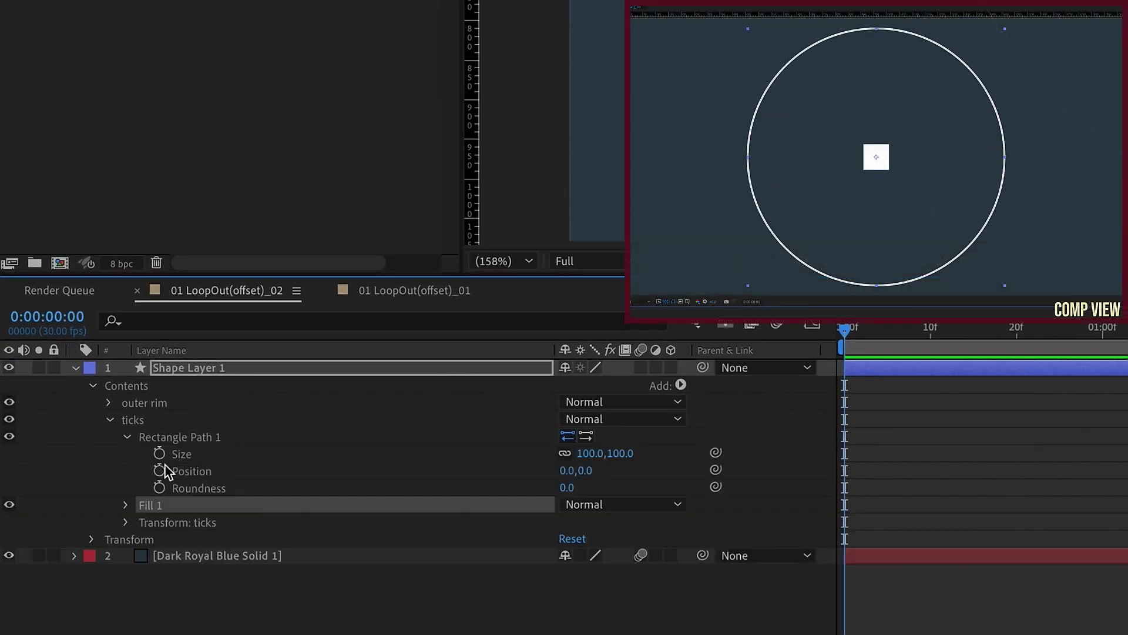
pyautogui.click(587, 455)
pyautogui.write('15')
pyautogui.press('Return')
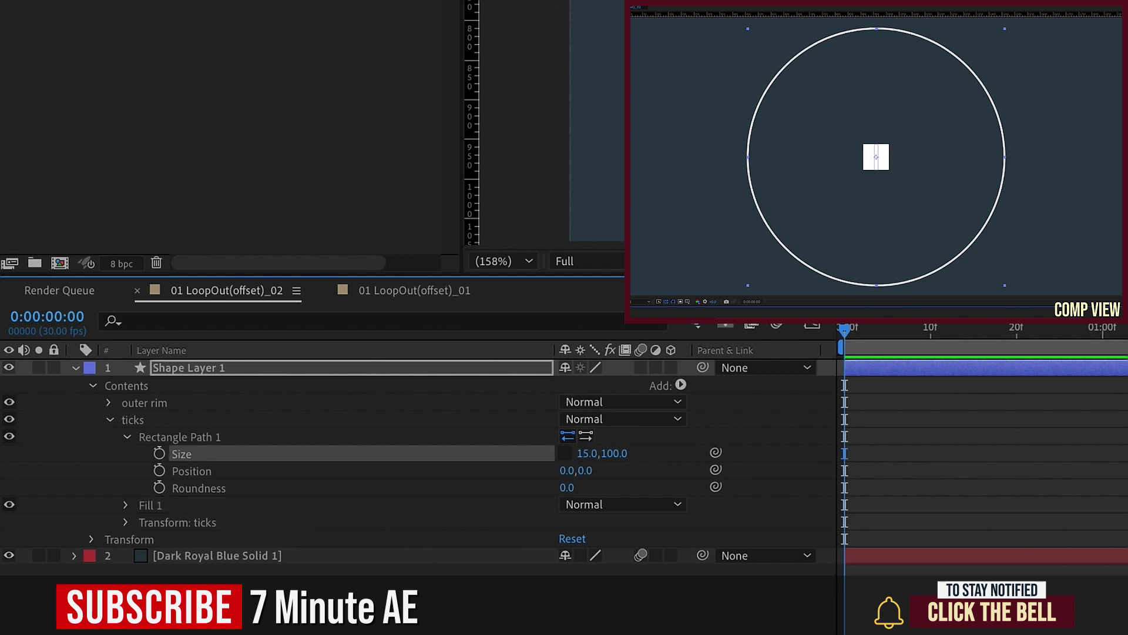
pyautogui.click(614, 453)
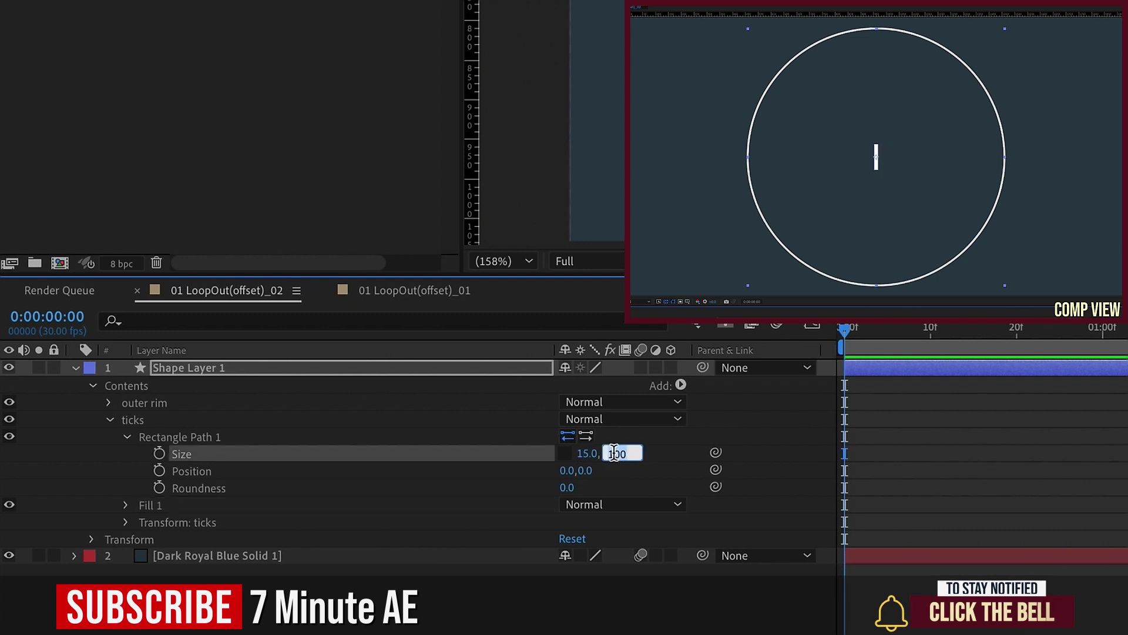
pyautogui.write('50.')
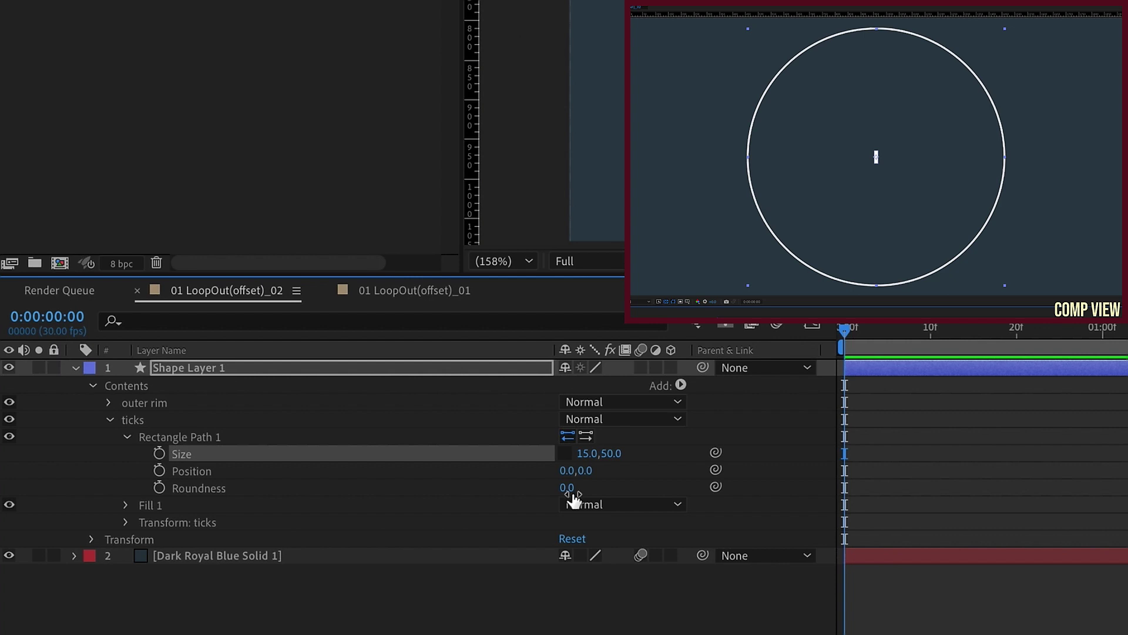
pyautogui.moveTo(565, 489); pyautogui.dragTo(639, 483)
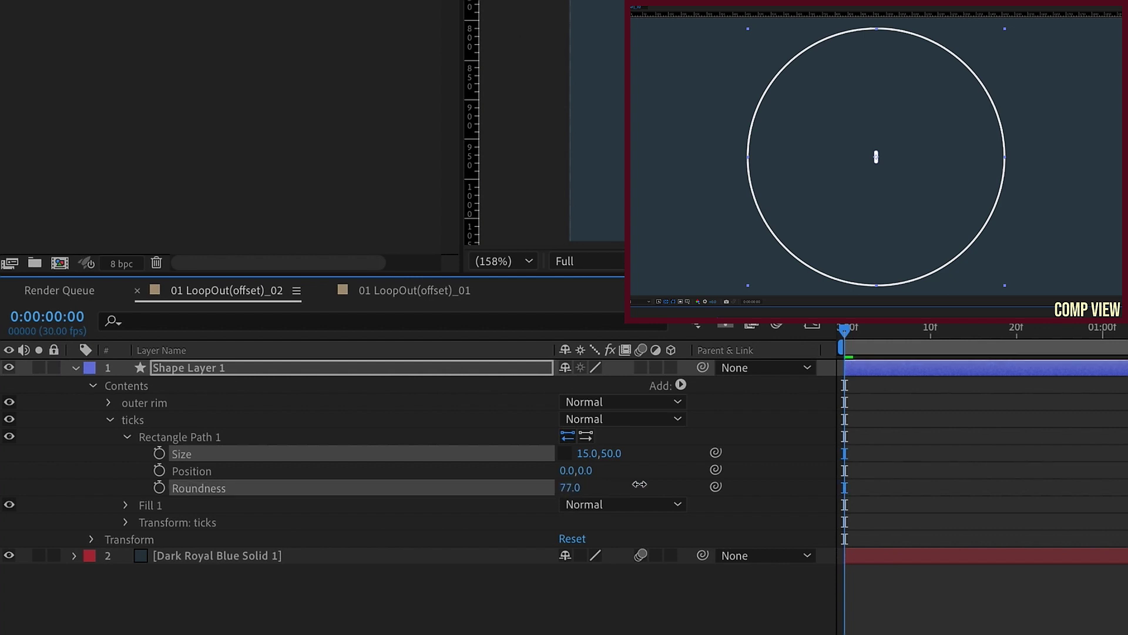
pyautogui.press('F2')
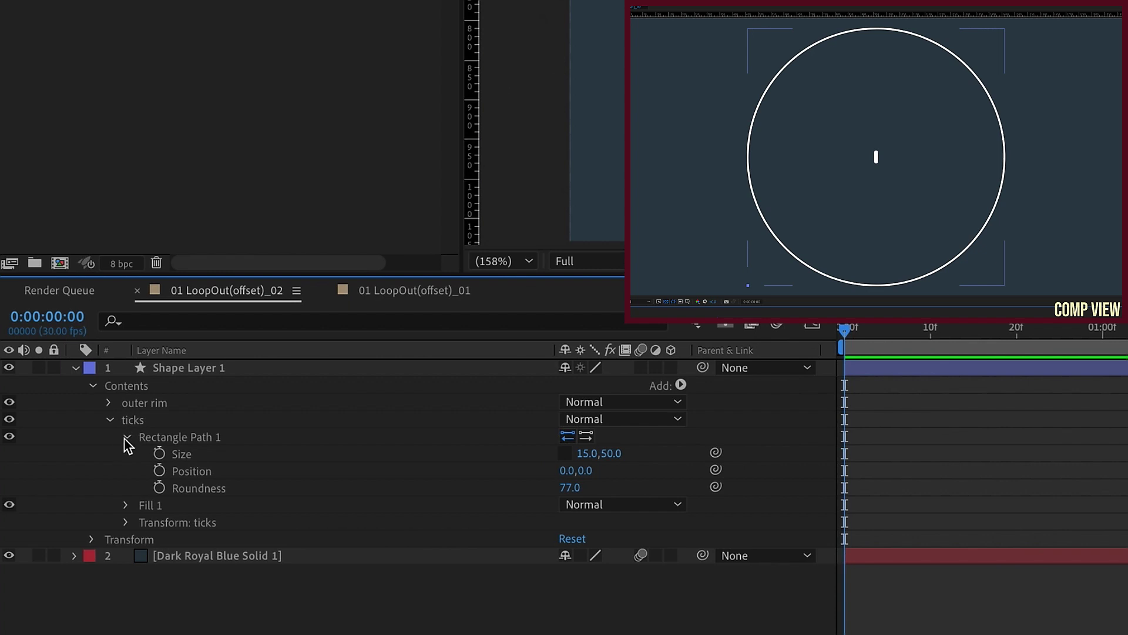
pyautogui.click(127, 438)
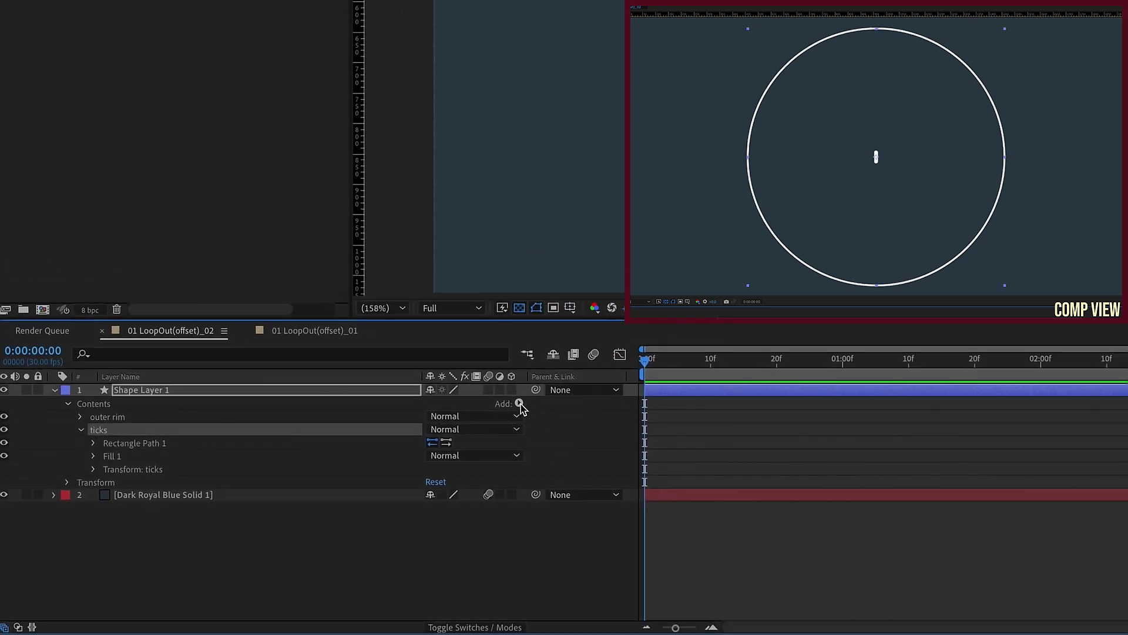
# Step: Add a Repeater to the ticks group and expand its transform settings
pyautogui.click(520, 404)
pyautogui.click(543, 517)
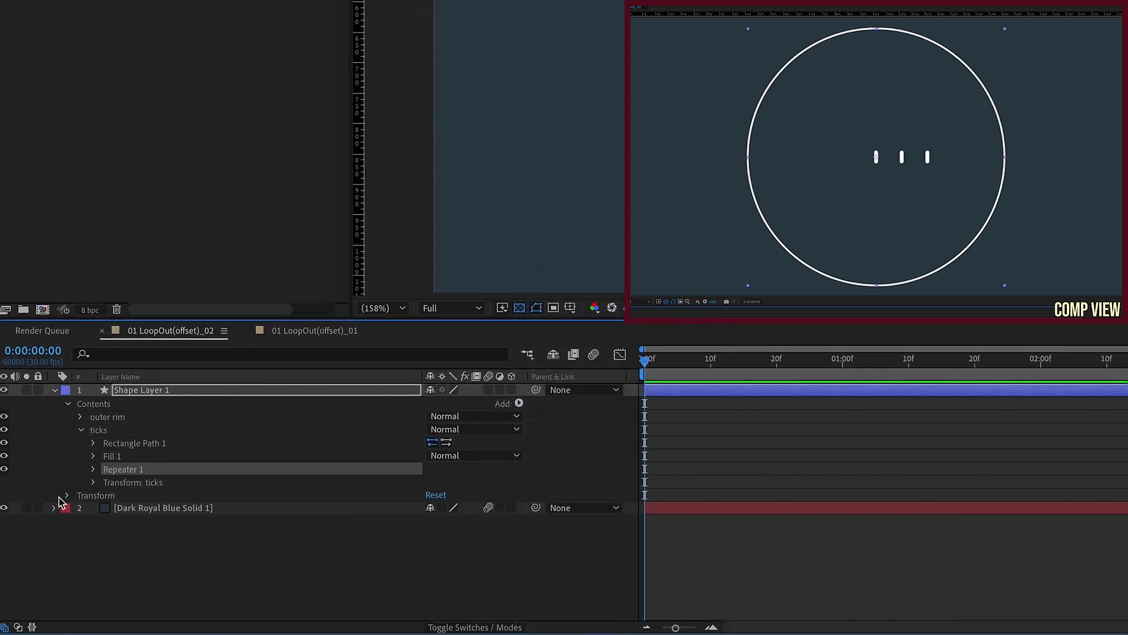
pyautogui.click(93, 470)
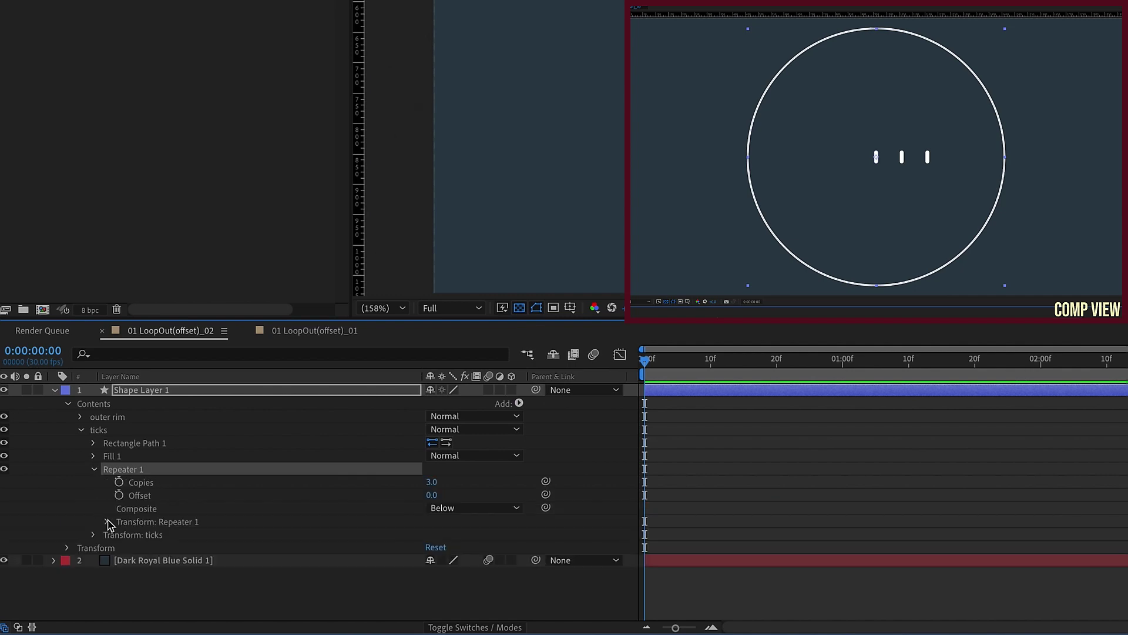
pyautogui.click(108, 522)
pyautogui.click(92, 443)
pyautogui.moveTo(287, 320); pyautogui.dragTo(290, 222)
pyautogui.click(140, 367)
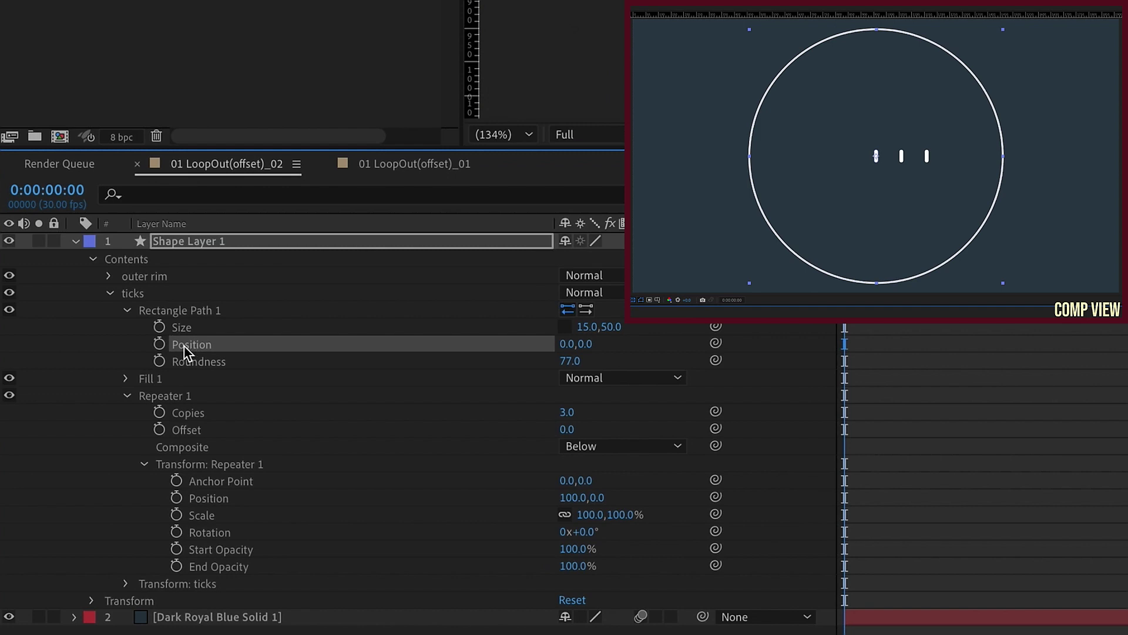
# Step: Set the Repeater's Position offset to 0,0 so copies stack at the centre
pyautogui.click(180, 413)
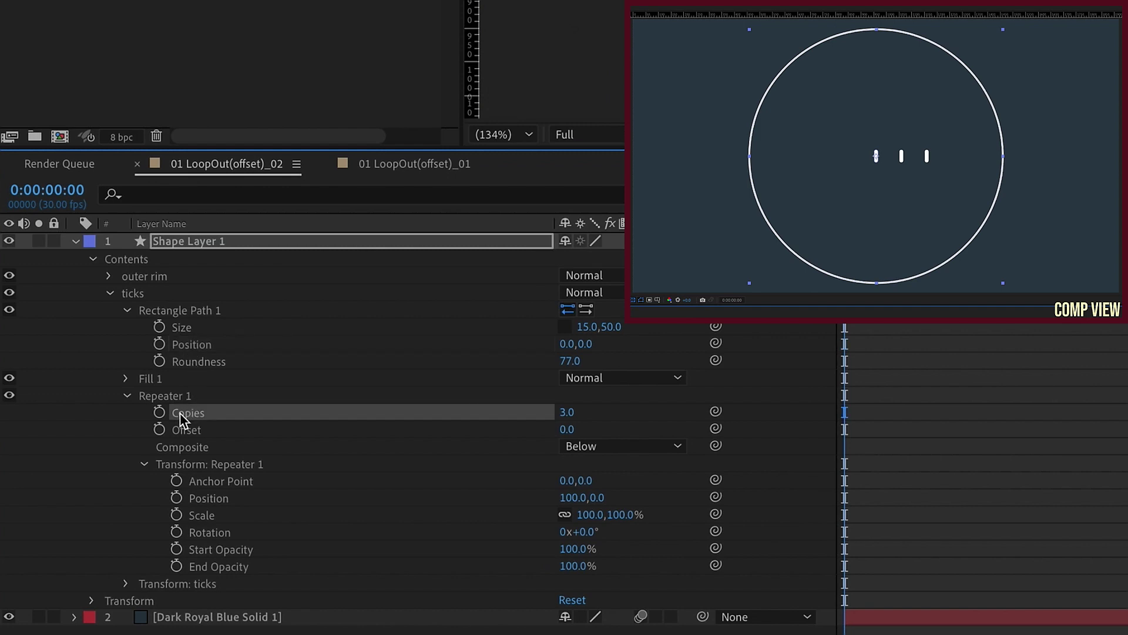
pyautogui.click(204, 499)
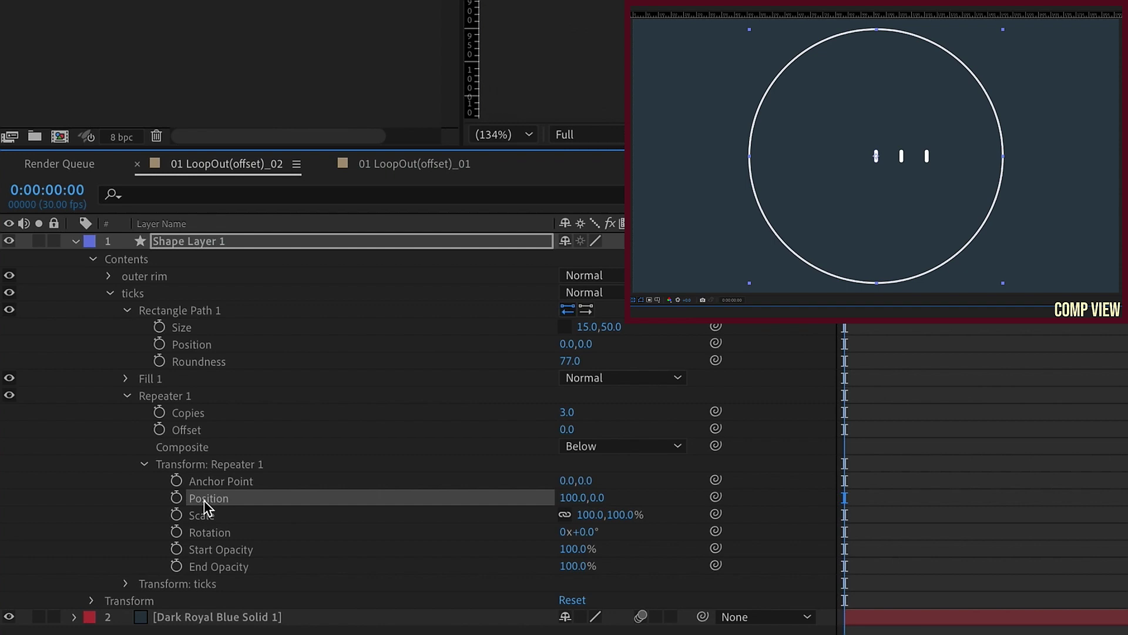
pyautogui.click(210, 534)
pyautogui.click(465, 414)
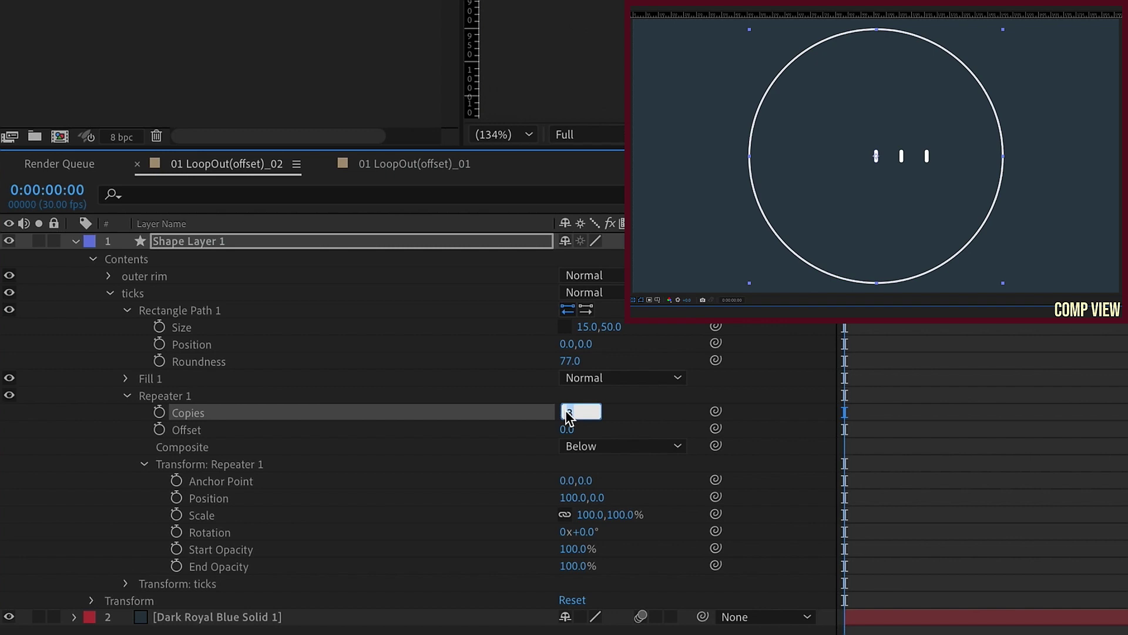
pyautogui.click(199, 500)
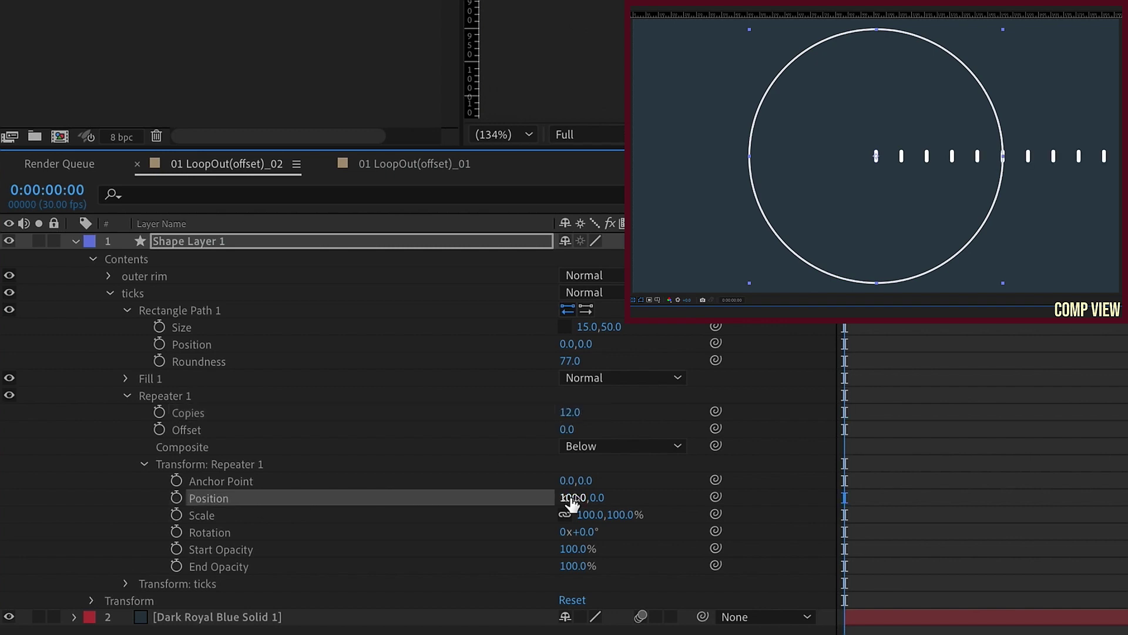
pyautogui.click(570, 498)
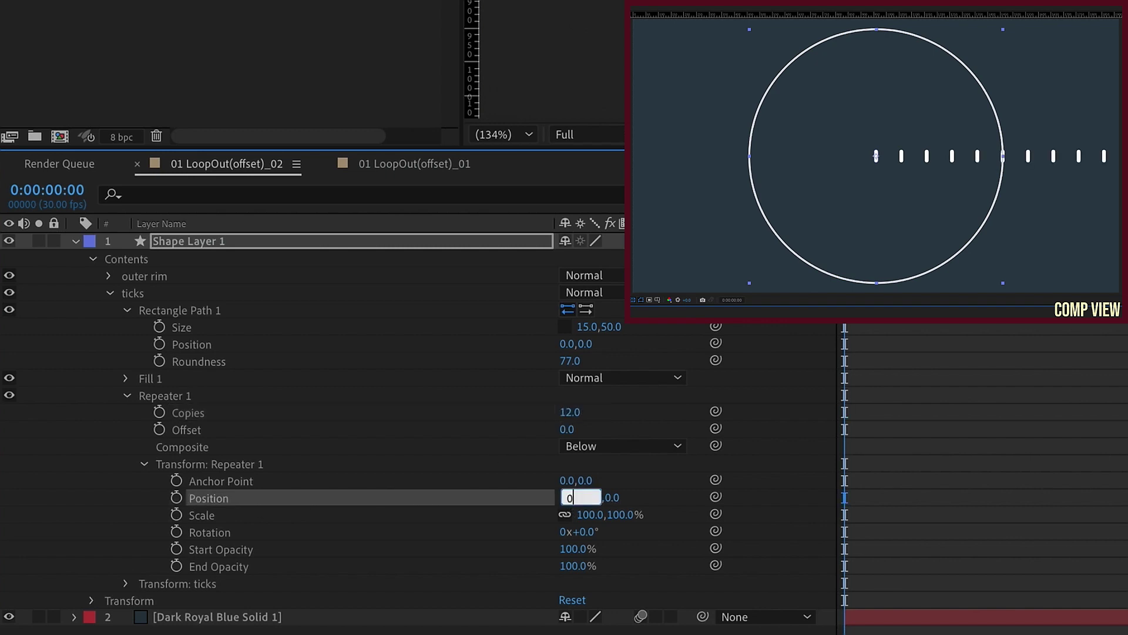
pyautogui.press('Return')
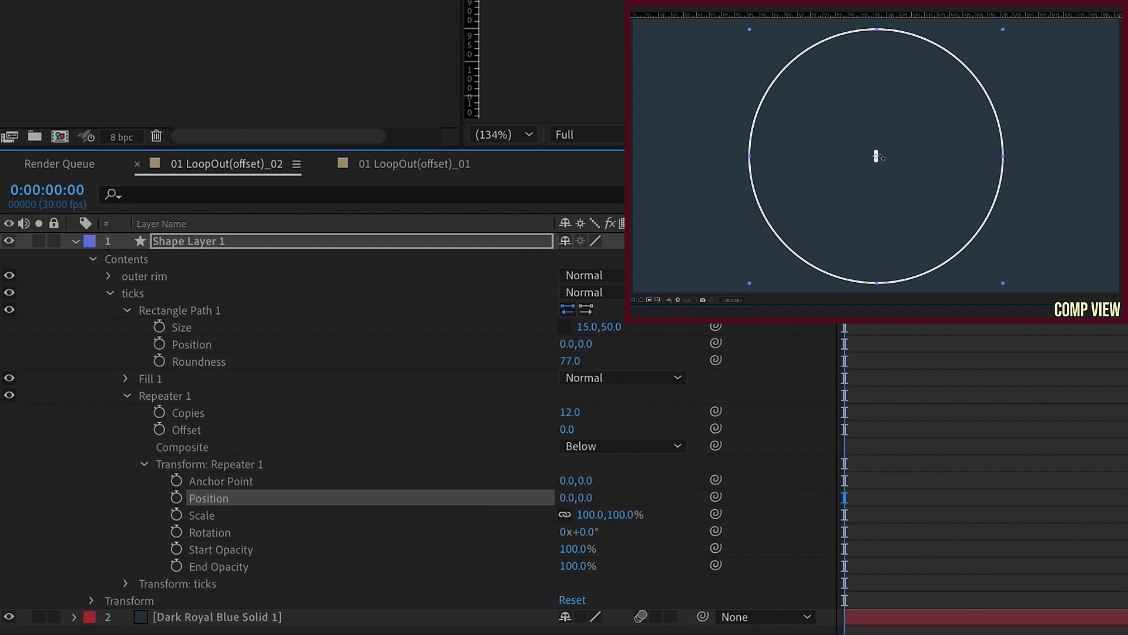
# Step: Give the Repeater Rotation an expression of 360 divided by the Copies count
pyautogui.click(219, 535)
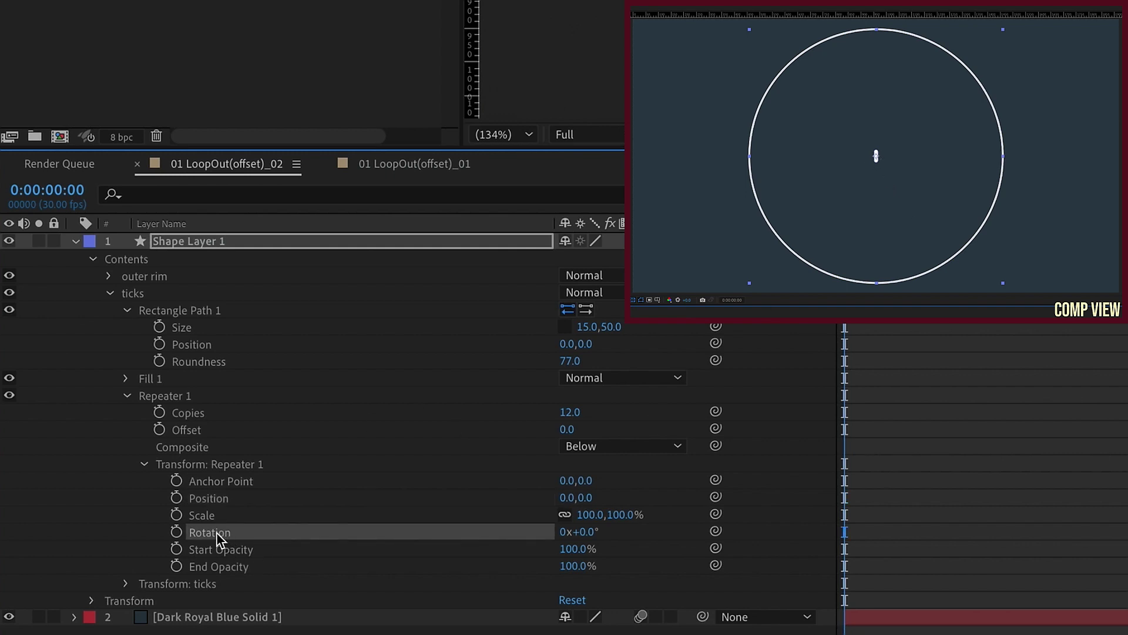
pyautogui.keyDown('alt'); pyautogui.click(176, 532); pyautogui.keyUp('alt')
pyautogui.write('360/')
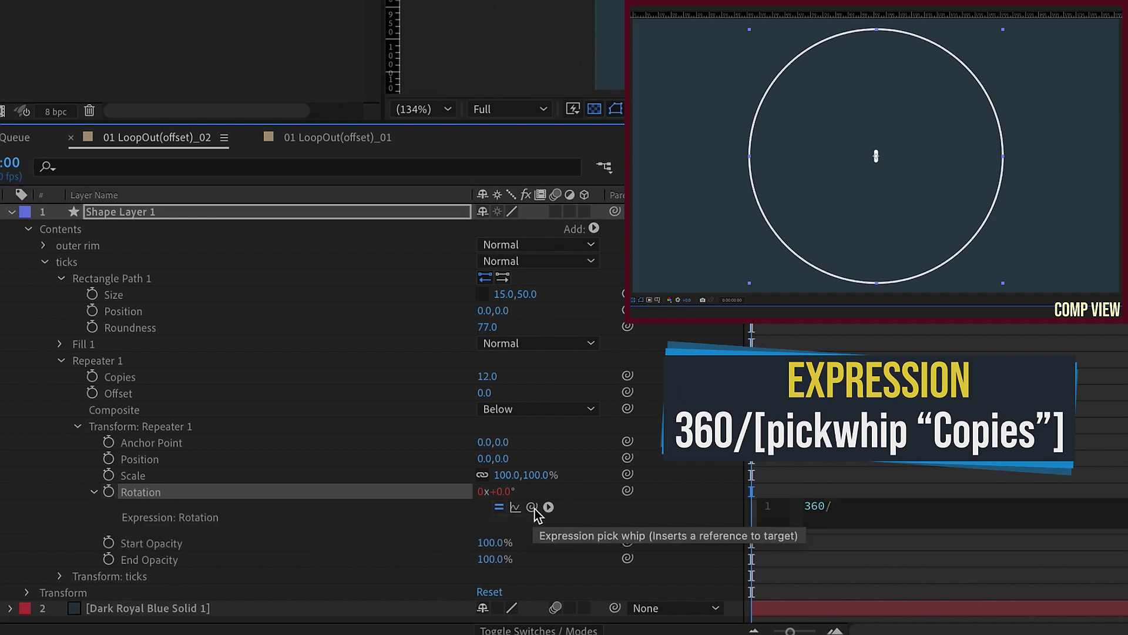
pyautogui.moveTo(533, 508); pyautogui.dragTo(175, 384)
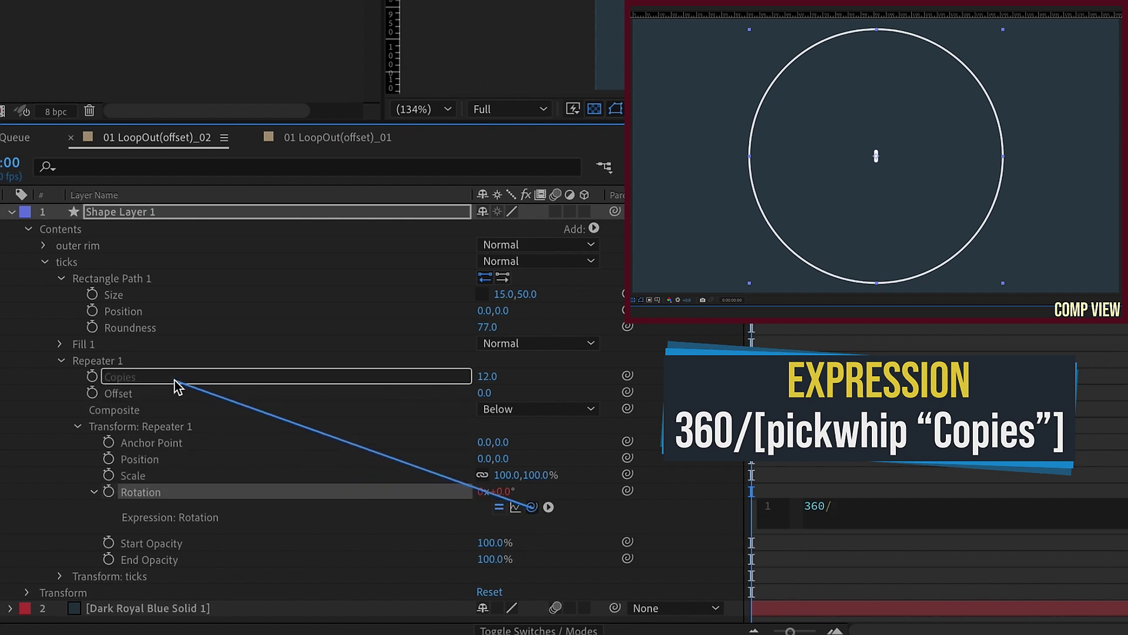
pyautogui.moveTo(175, 385); pyautogui.dragTo(177, 385)
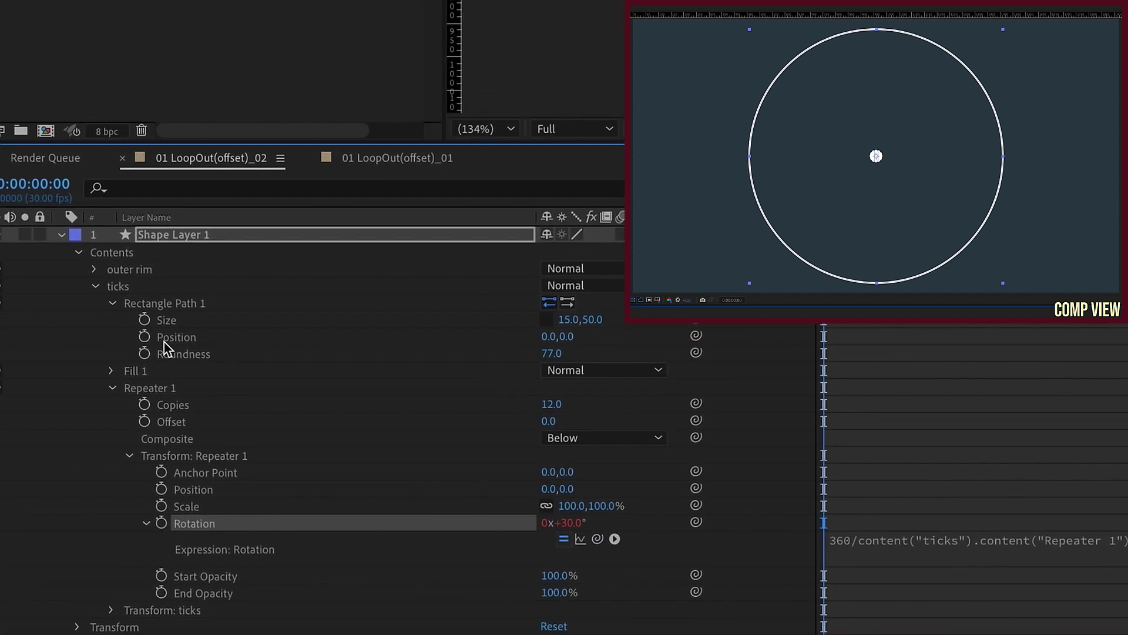
# Step: Move the tick out to 0,-461 on the rim and try 4, then 6 copies
pyautogui.click(194, 338)
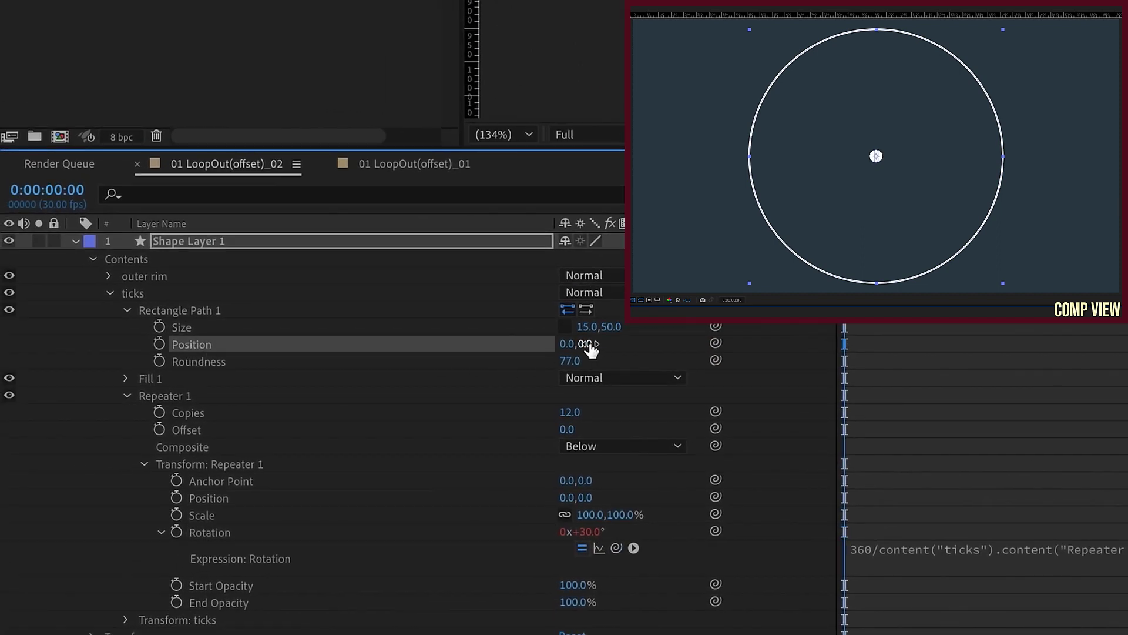
pyautogui.moveTo(591, 347); pyautogui.dragTo(135, 331)
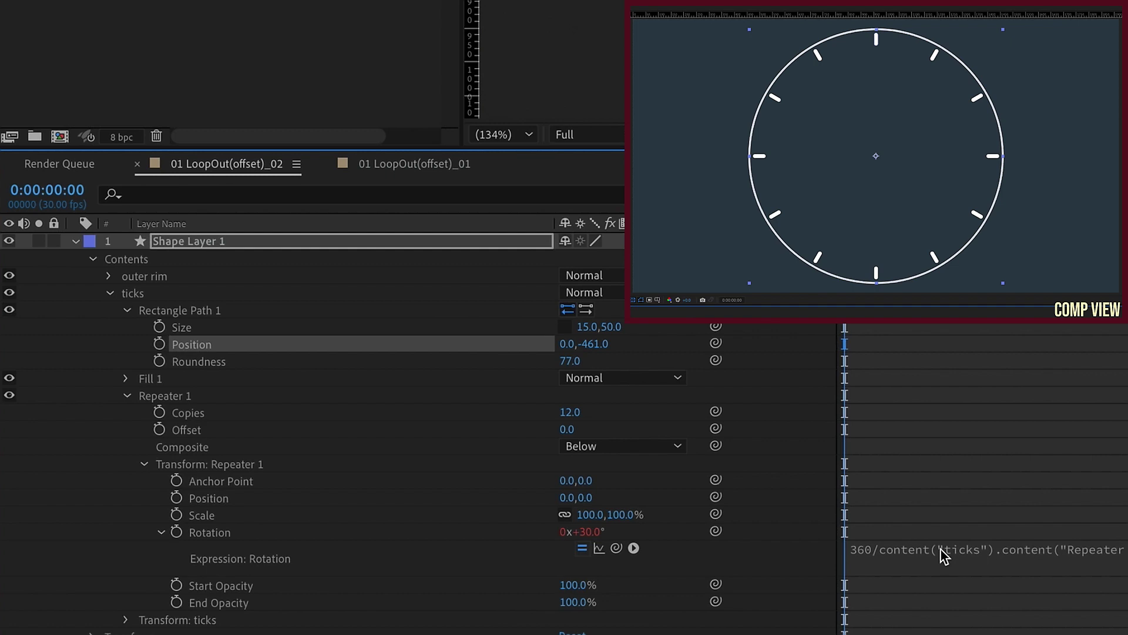
pyautogui.click(570, 412)
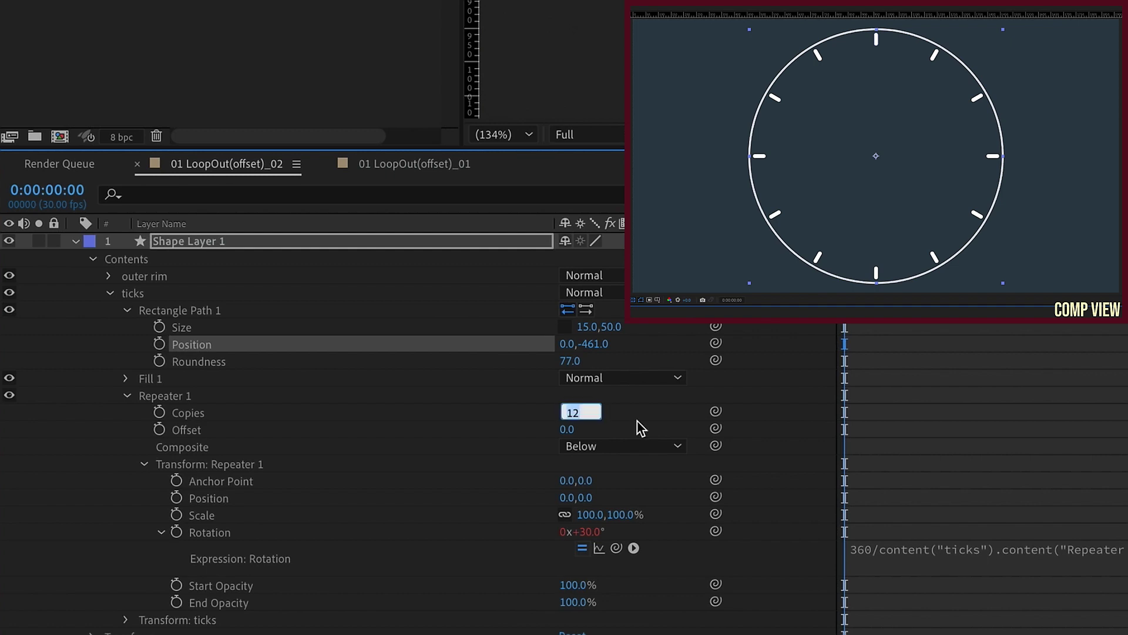
pyautogui.write('4')
pyautogui.click(784, 385)
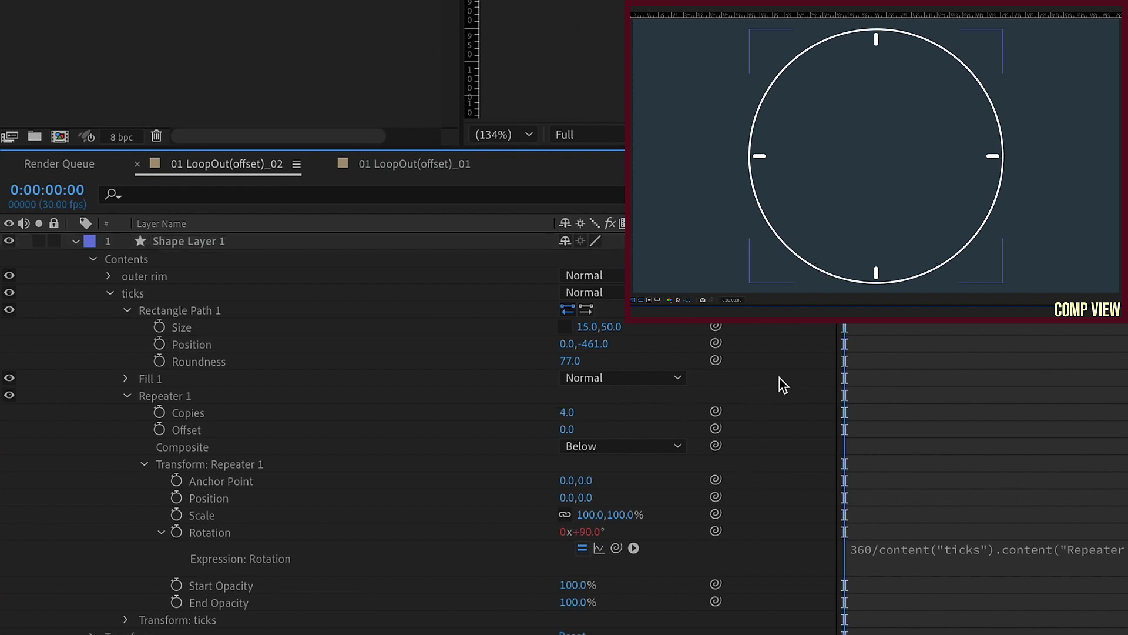
pyautogui.click(571, 412)
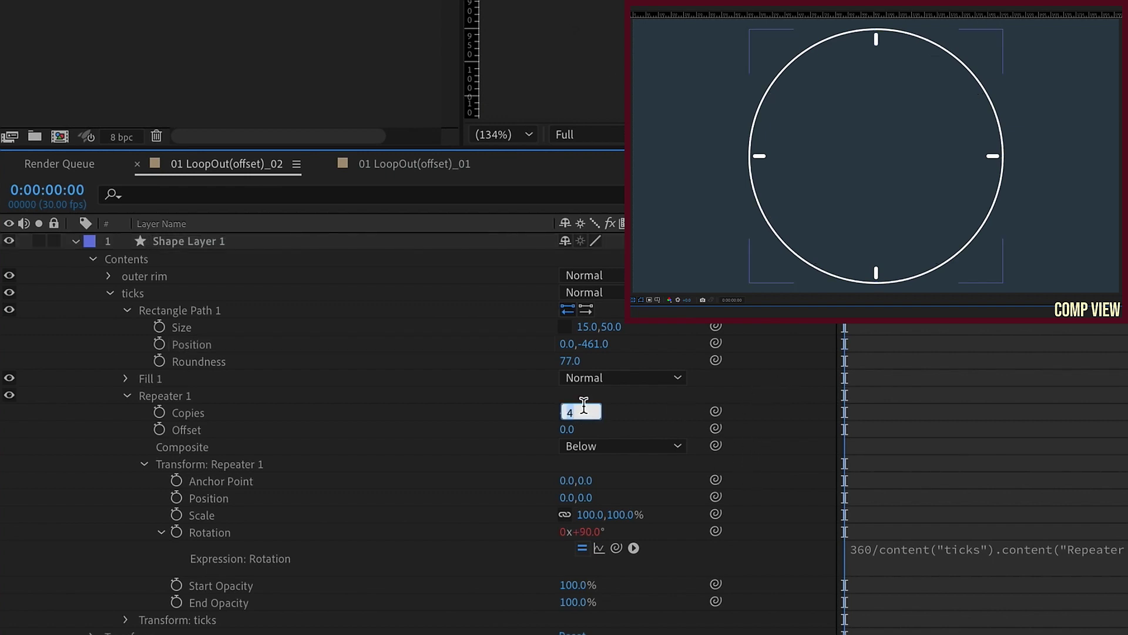
pyautogui.write('6')
pyautogui.press('Return')
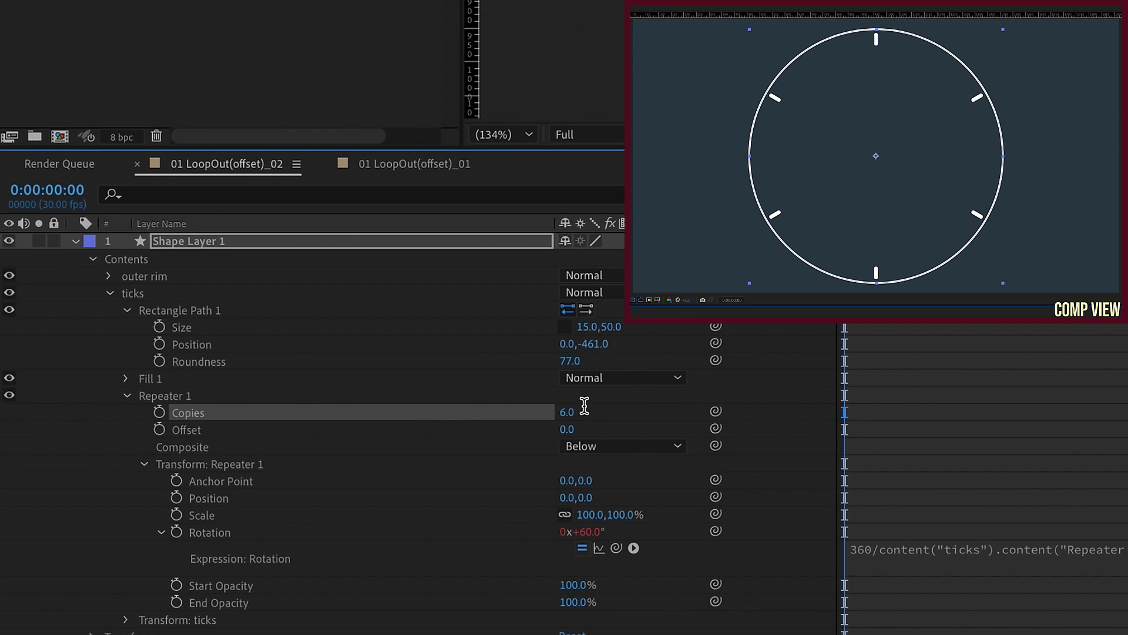
# Step: Raise the Repeater copies to 10, then 12 for twelve evenly spaced ticks
pyautogui.click(569, 412)
pyautogui.write('10')
pyautogui.press('Return')
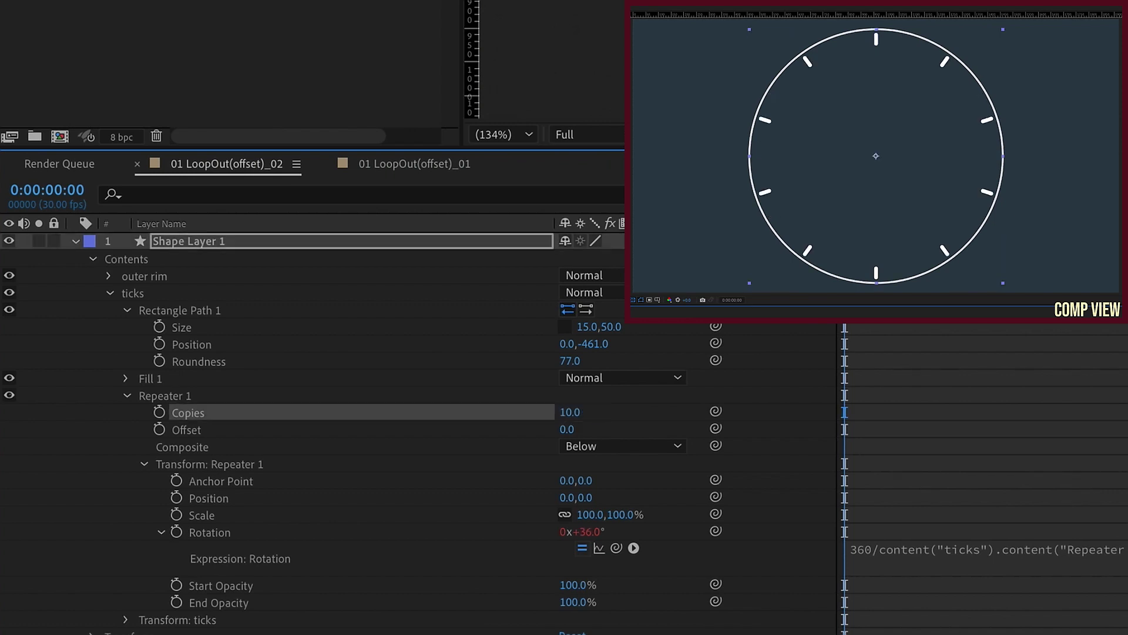
pyautogui.click(781, 391)
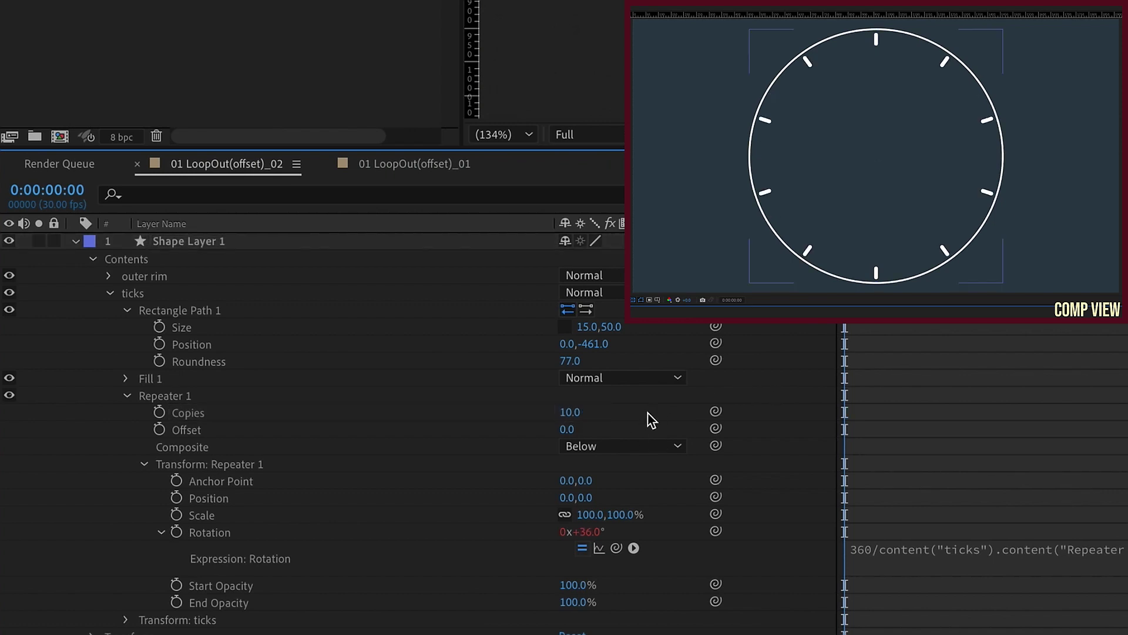
pyautogui.click(570, 412)
pyautogui.write('12')
pyautogui.press('Return')
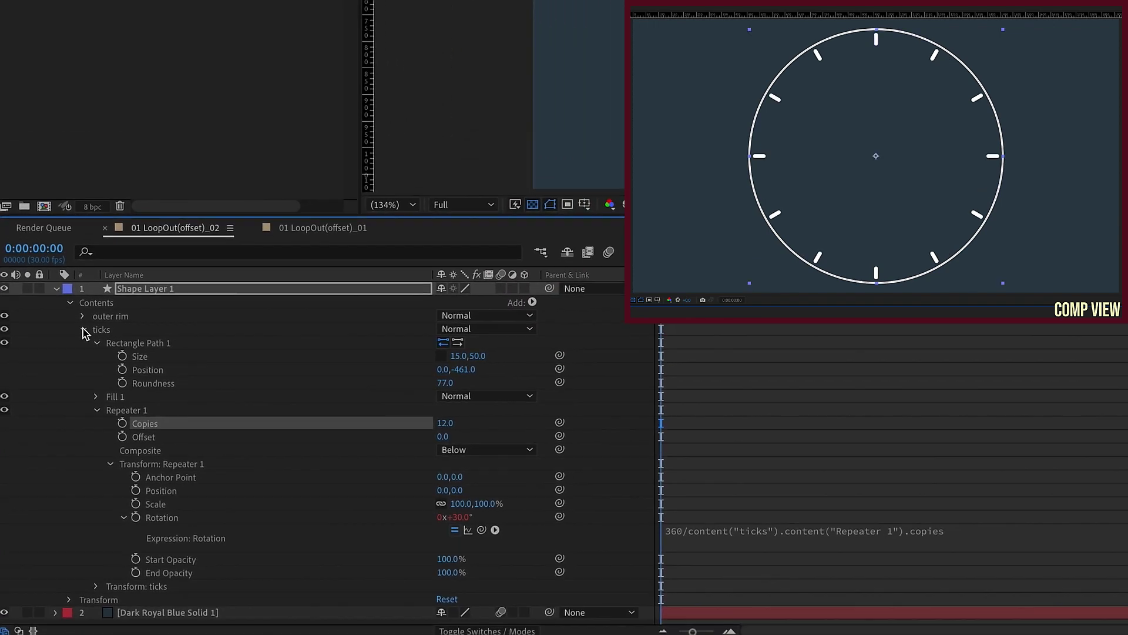
pyautogui.click(84, 333)
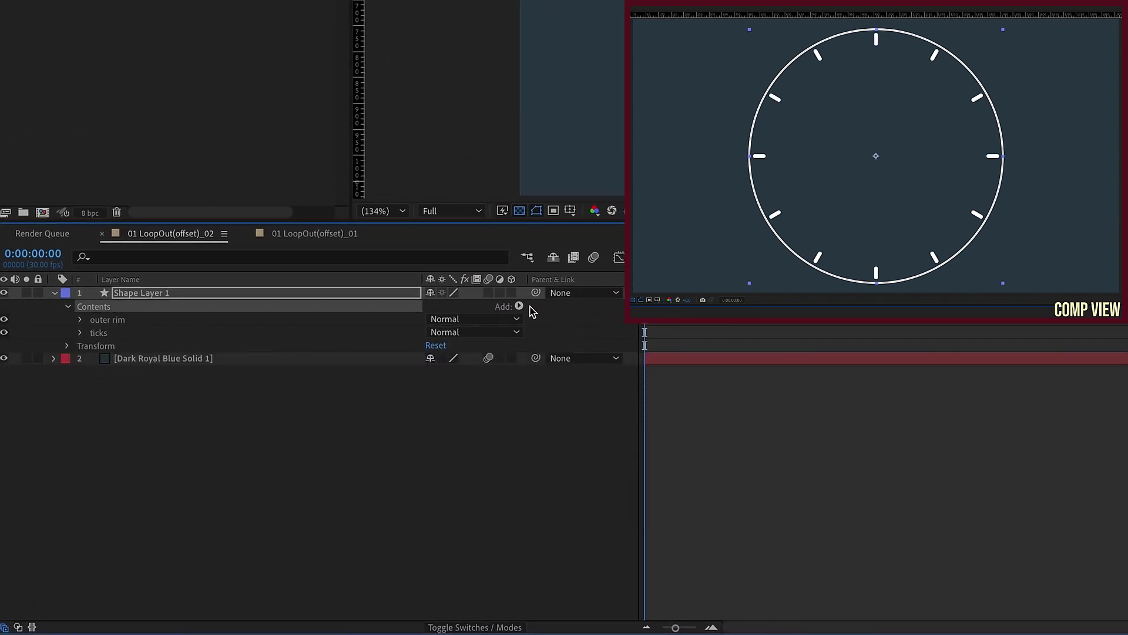
# Step: Add a new empty group named 'hand' to the shape layer
pyautogui.click(532, 303)
pyautogui.click(546, 287)
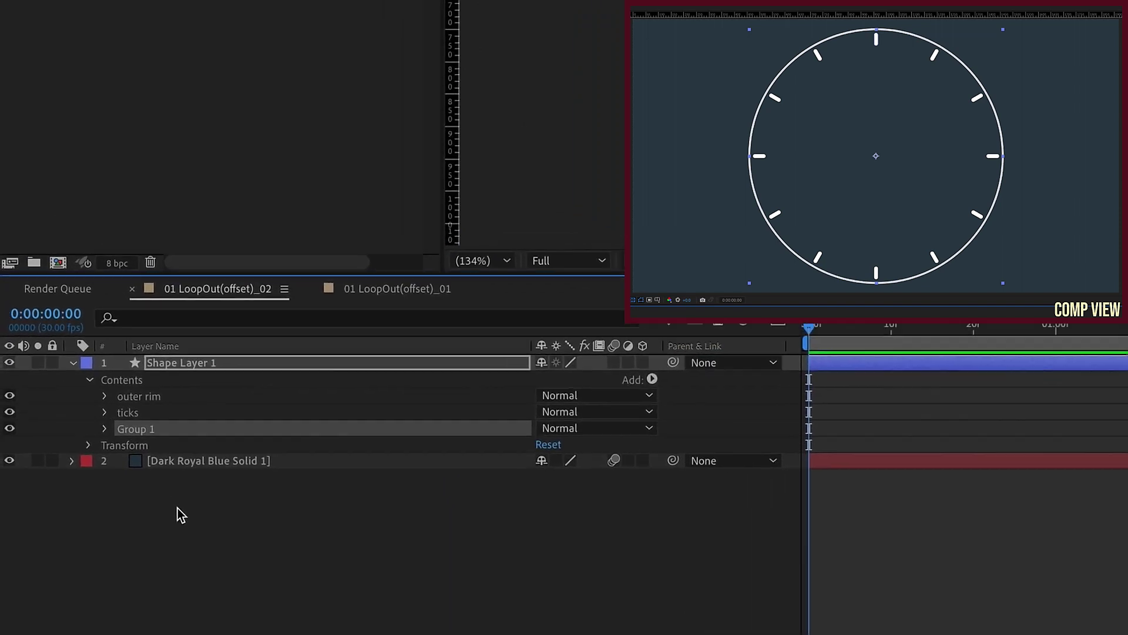
pyautogui.press('Return')
pyautogui.write('hand')
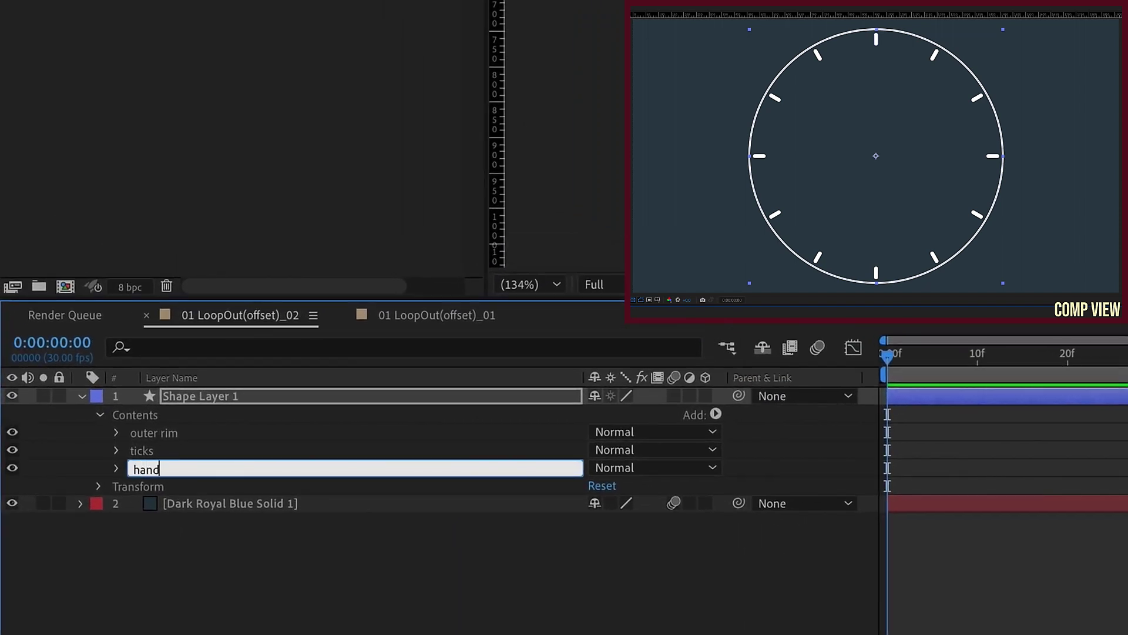
pyautogui.click(116, 470)
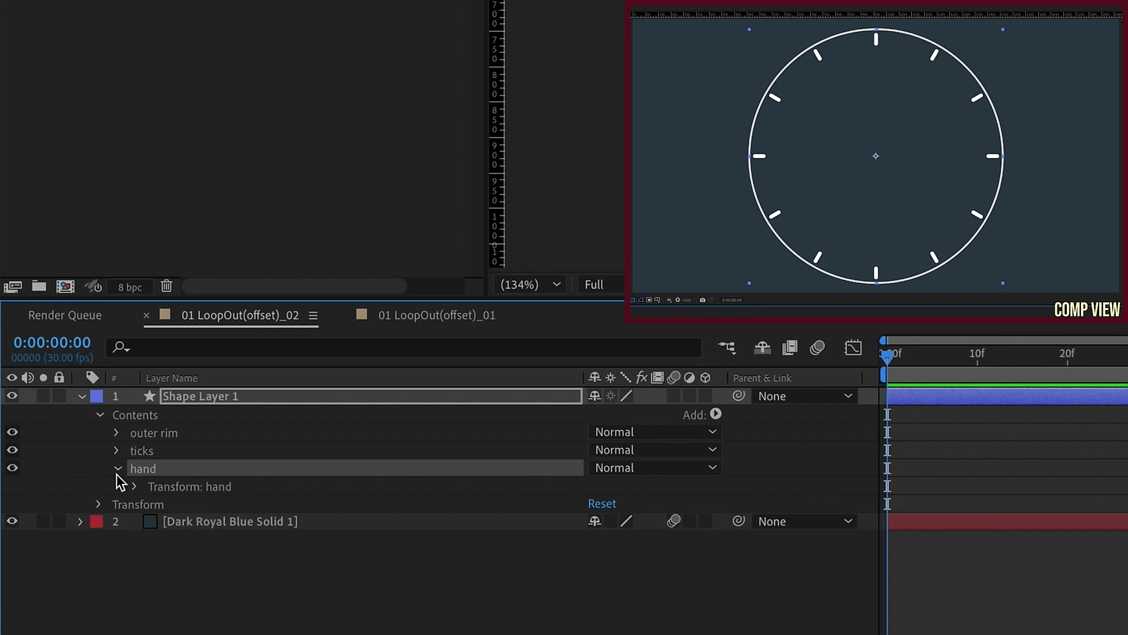
# Step: Add a rectangle path and a white fill inside the hand group
pyautogui.click(715, 414)
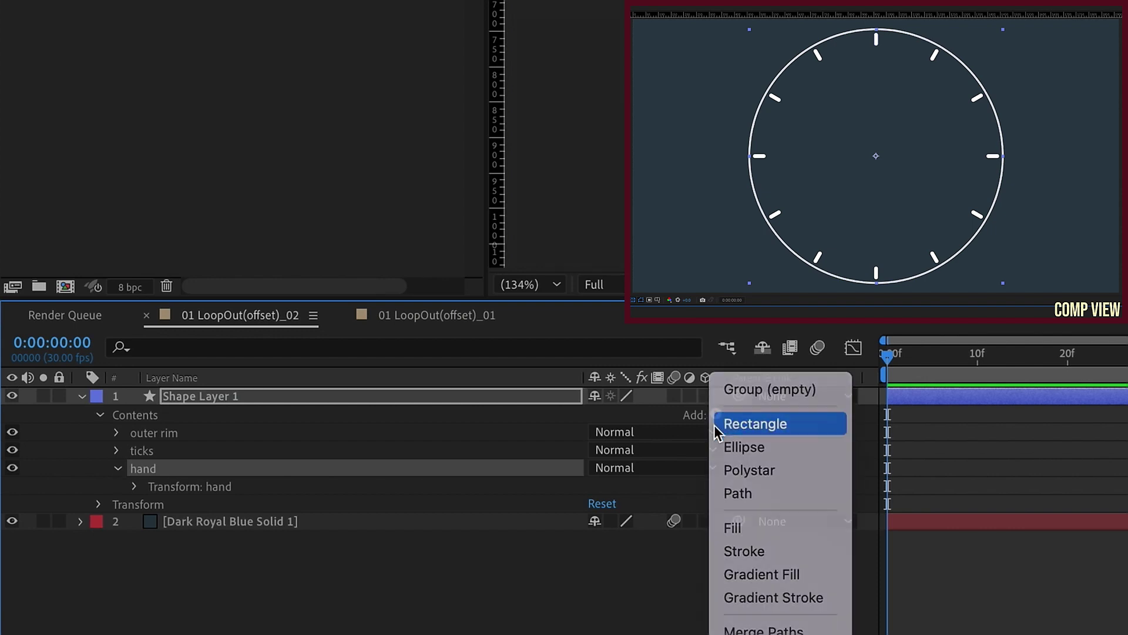
pyautogui.click(750, 493)
pyautogui.click(717, 414)
pyautogui.click(740, 527)
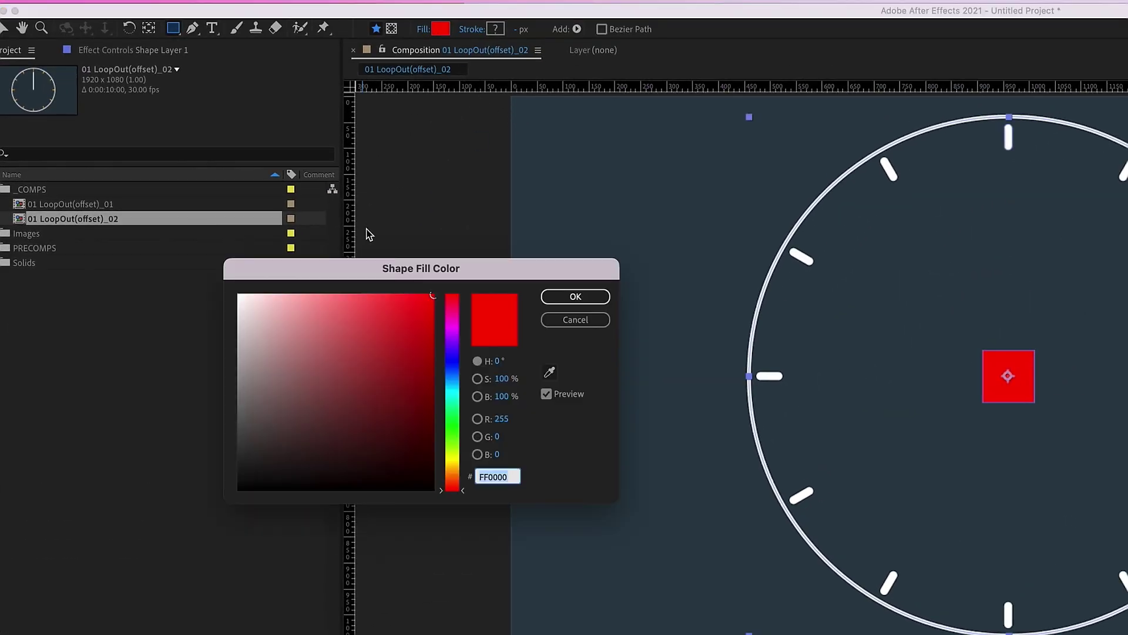
pyautogui.moveTo(288, 320); pyautogui.dragTo(238, 294)
pyautogui.click(575, 296)
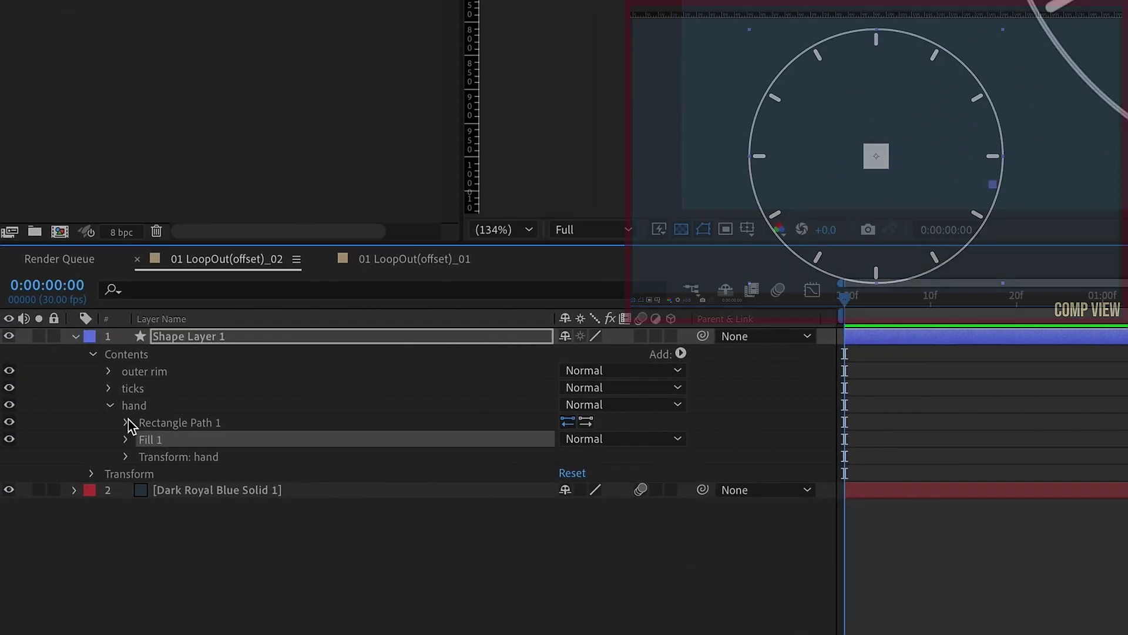
# Step: Unlink the hand rectangle's size, set it to 10 × 400 with roundness 72
pyautogui.click(127, 422)
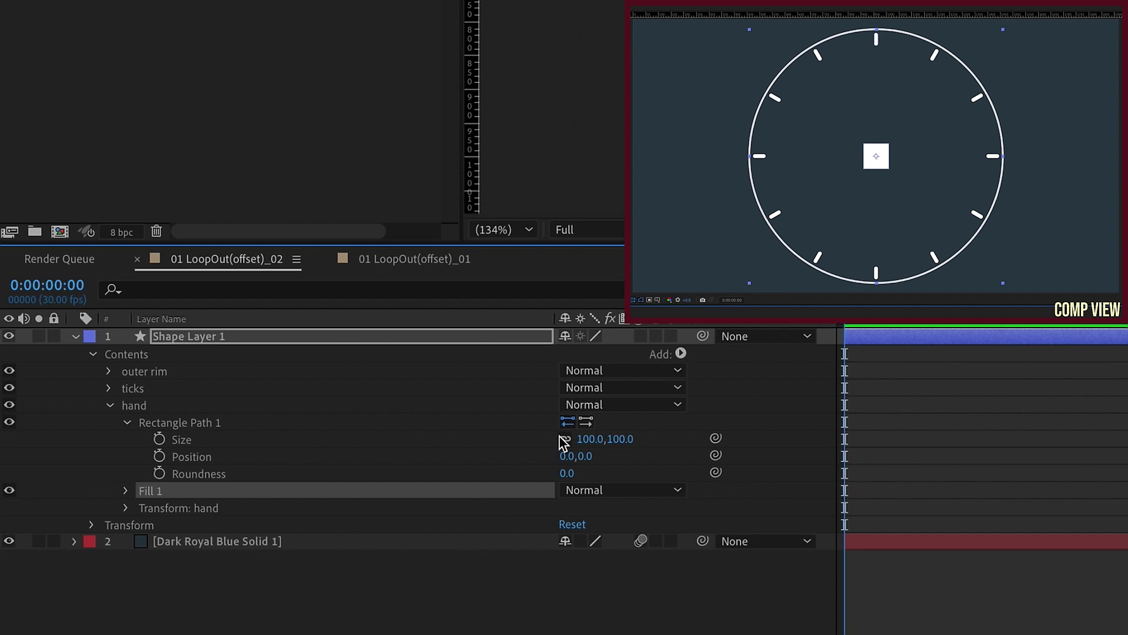
pyautogui.click(566, 438)
pyautogui.click(590, 439)
pyautogui.write('10')
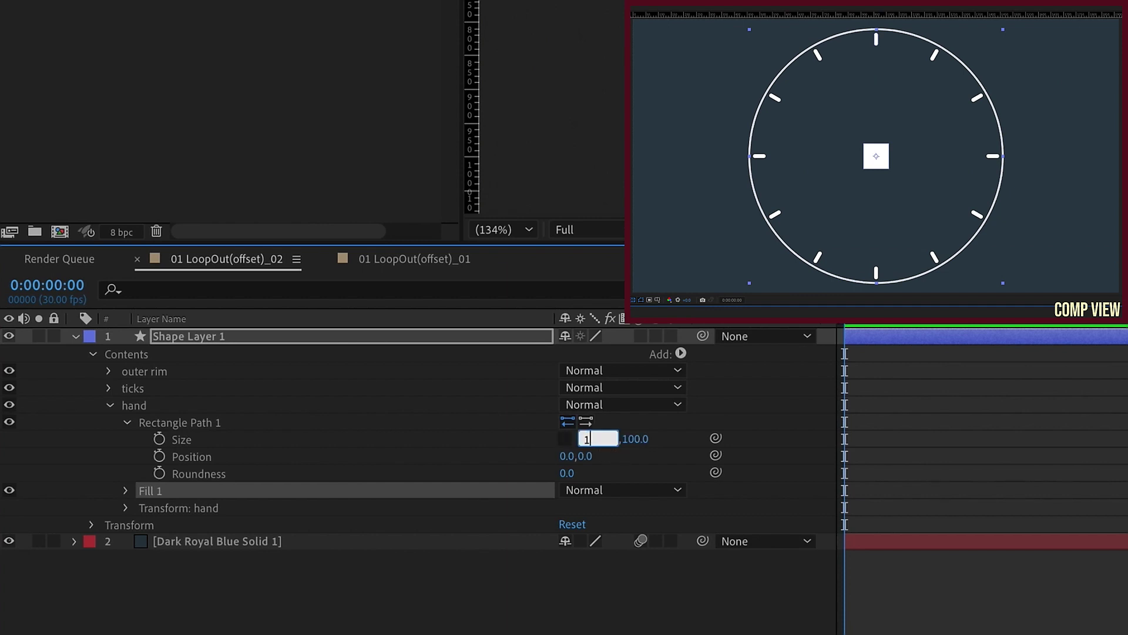
pyautogui.press('Return')
pyautogui.click(615, 439)
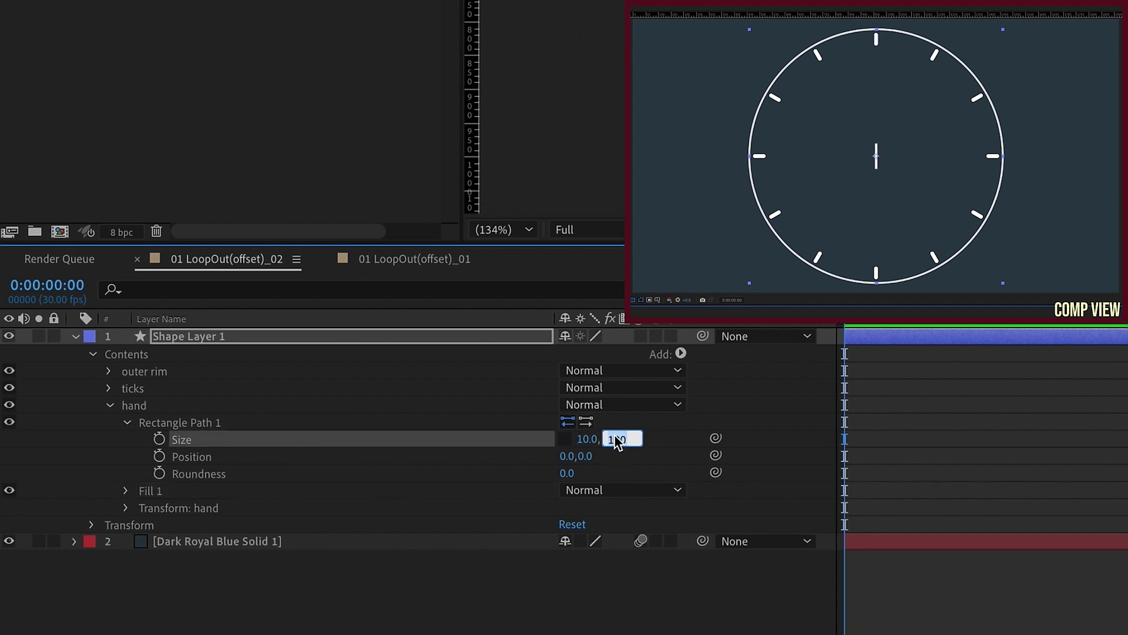
pyautogui.write('400')
pyautogui.press('Return')
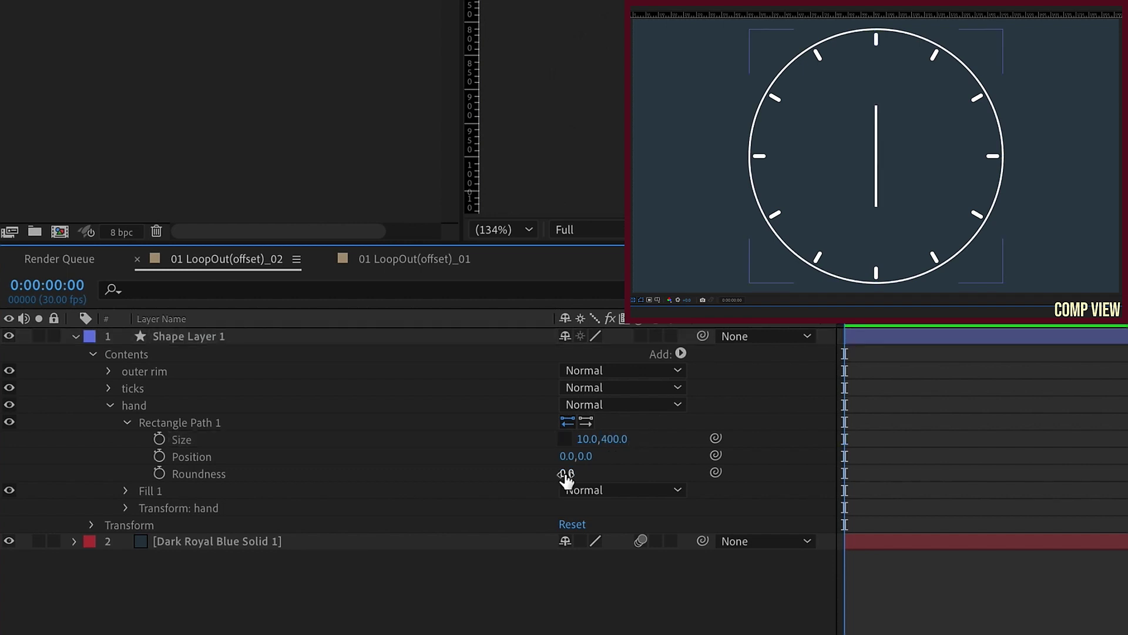
pyautogui.moveTo(566, 473); pyautogui.dragTo(612, 470)
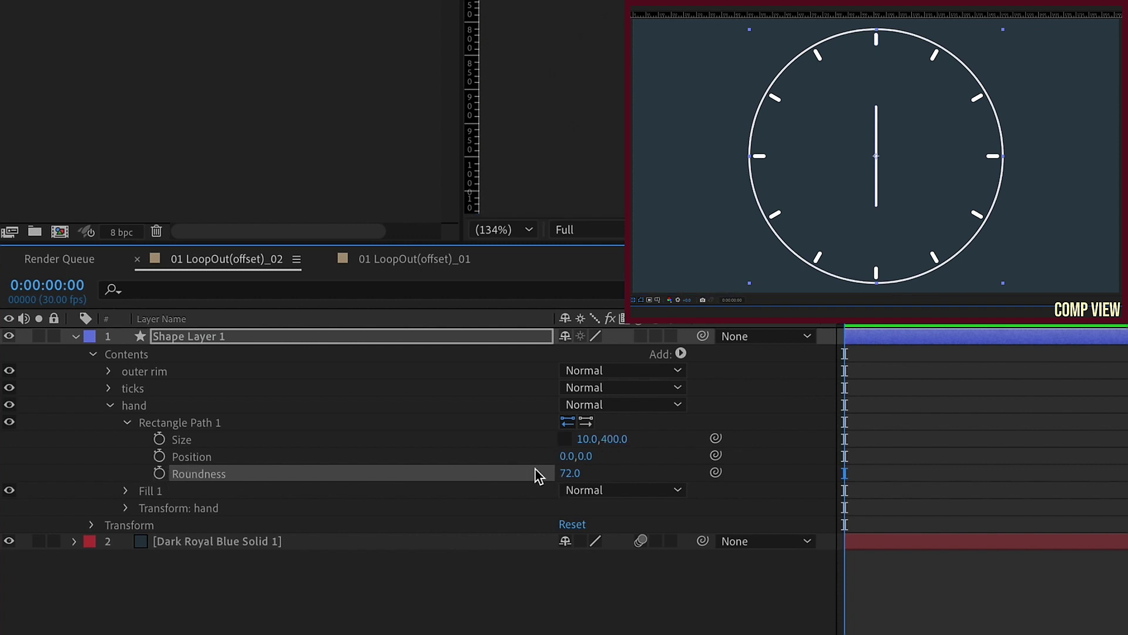
# Step: Move the hand to 0,-200 and widen it to 15
pyautogui.click(586, 456)
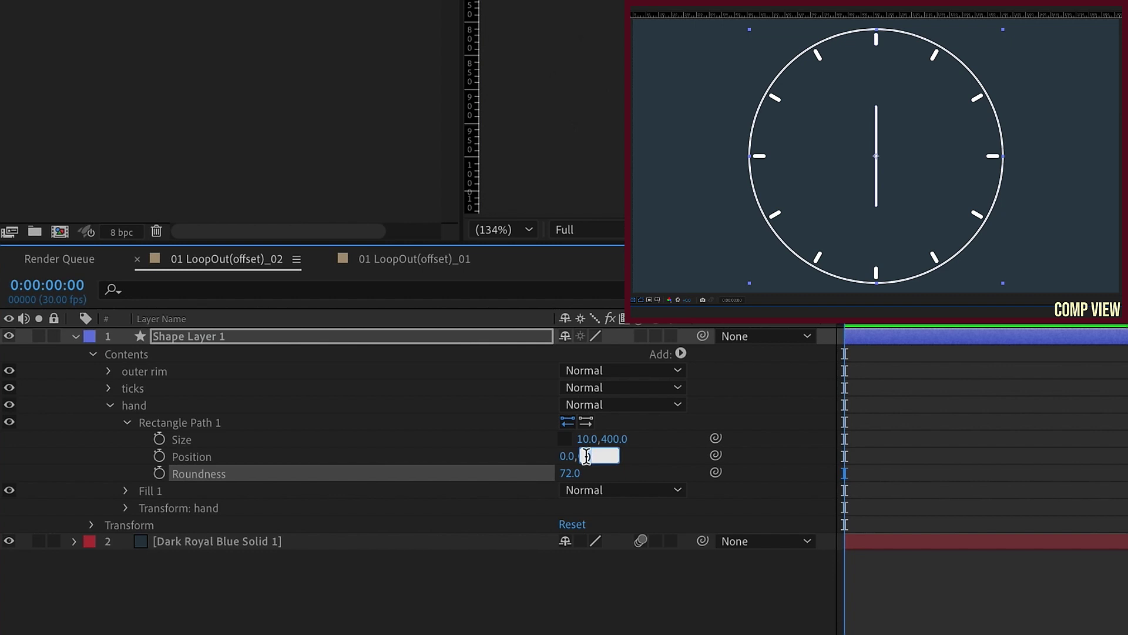
pyautogui.write('-200')
pyautogui.press('Return')
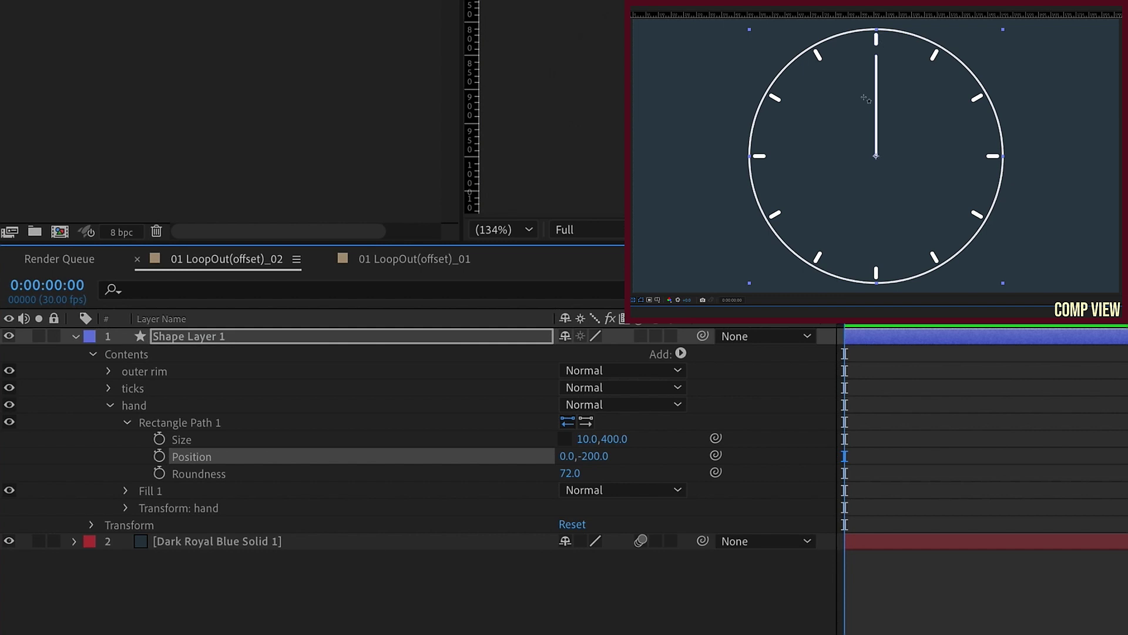
pyautogui.click(586, 439)
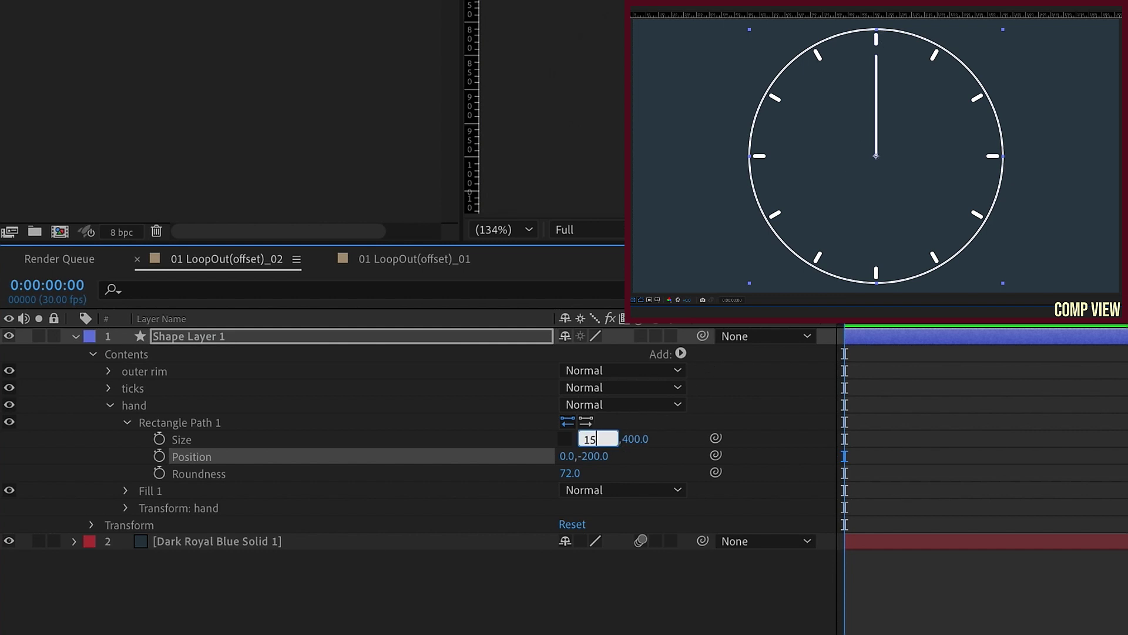
pyautogui.press('Return')
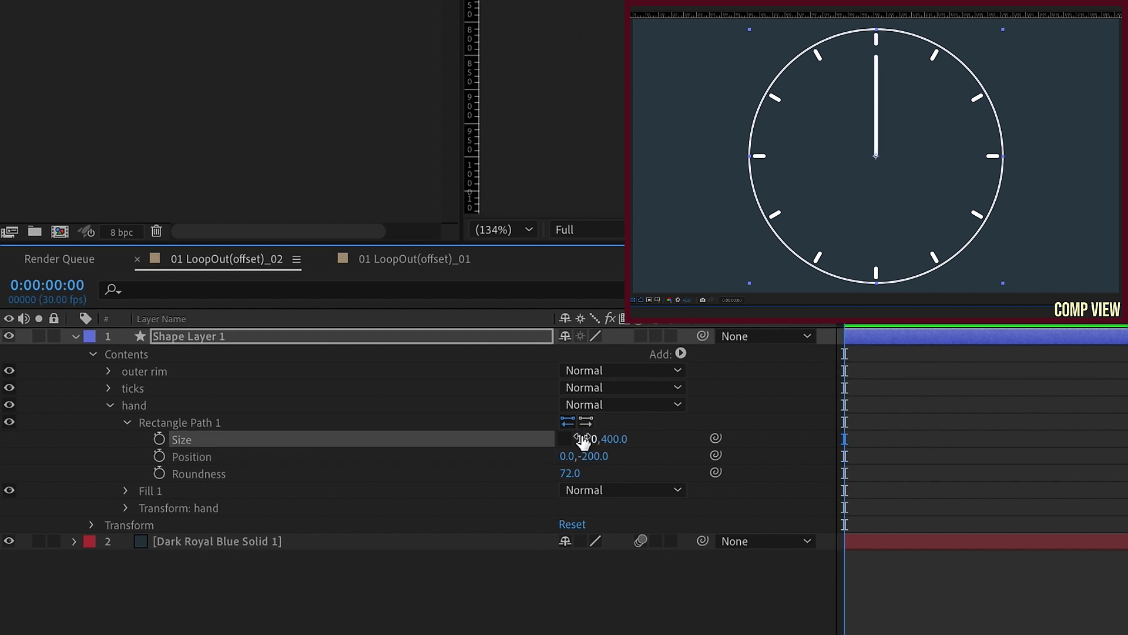
pyautogui.click(127, 424)
# Step: Expand the hand's Transform and scrub its Rotation to test spinning
pyautogui.click(163, 463)
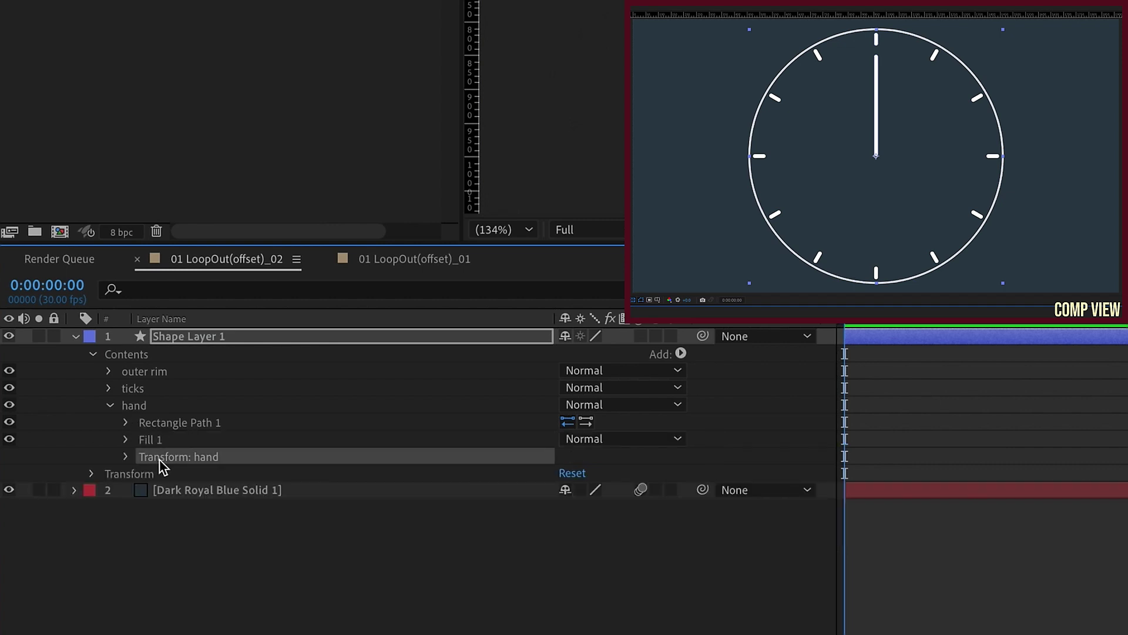
pyautogui.click(125, 456)
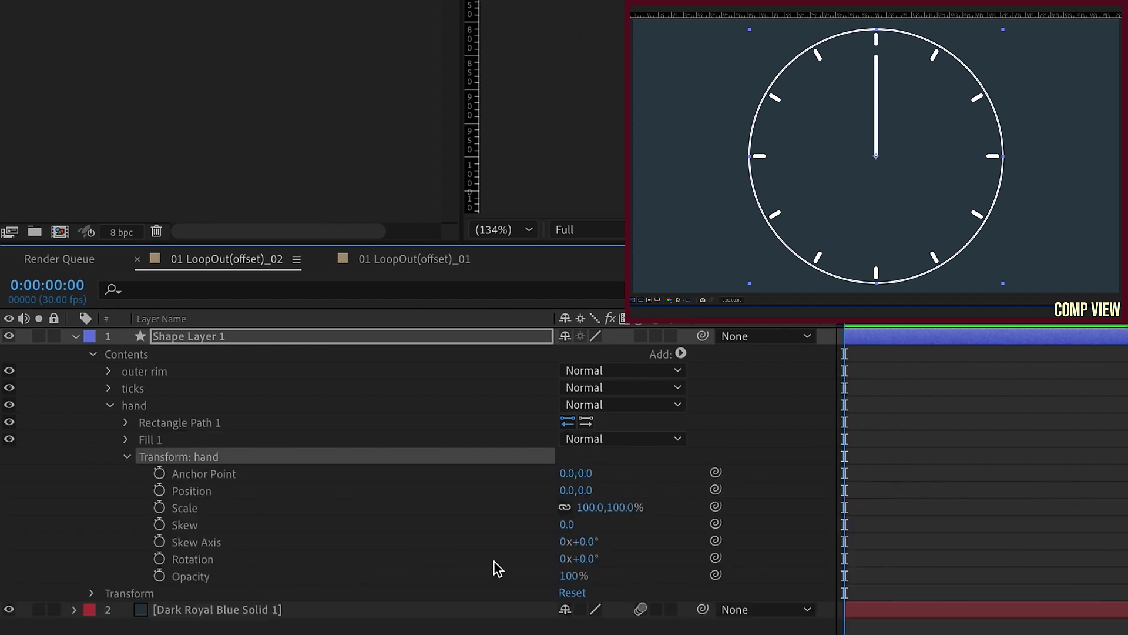
pyautogui.moveTo(590, 563); pyautogui.dragTo(528, 573)
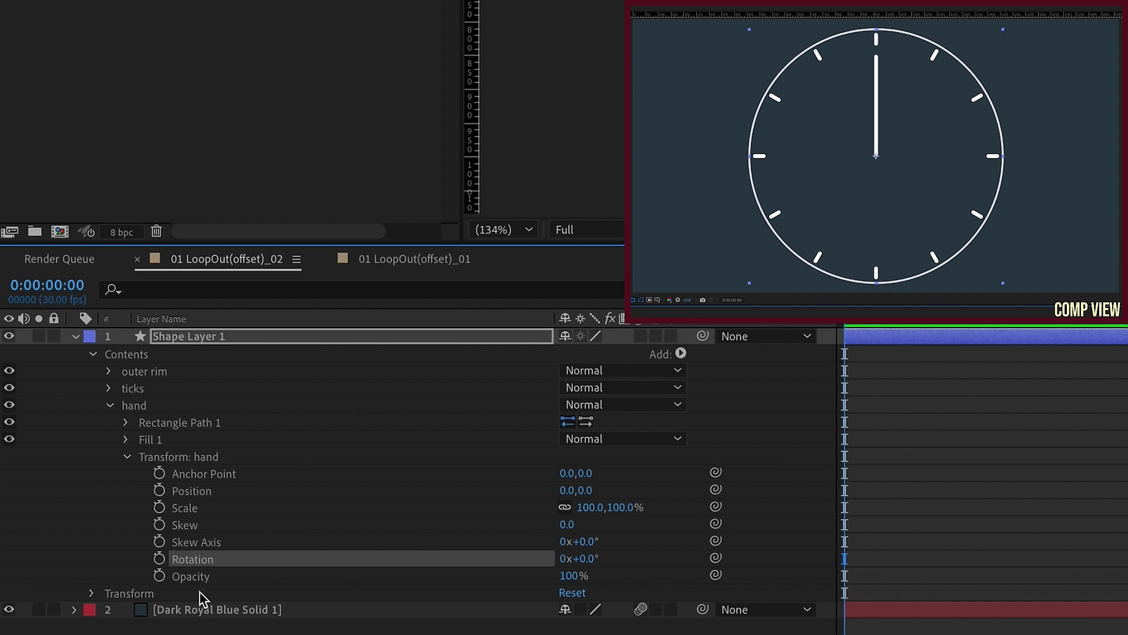
# Step: Add a time*25 Rotation expression, preview the spinning hand, then remove it
pyautogui.keyDown('alt'); pyautogui.click(161, 560); pyautogui.keyUp('alt')
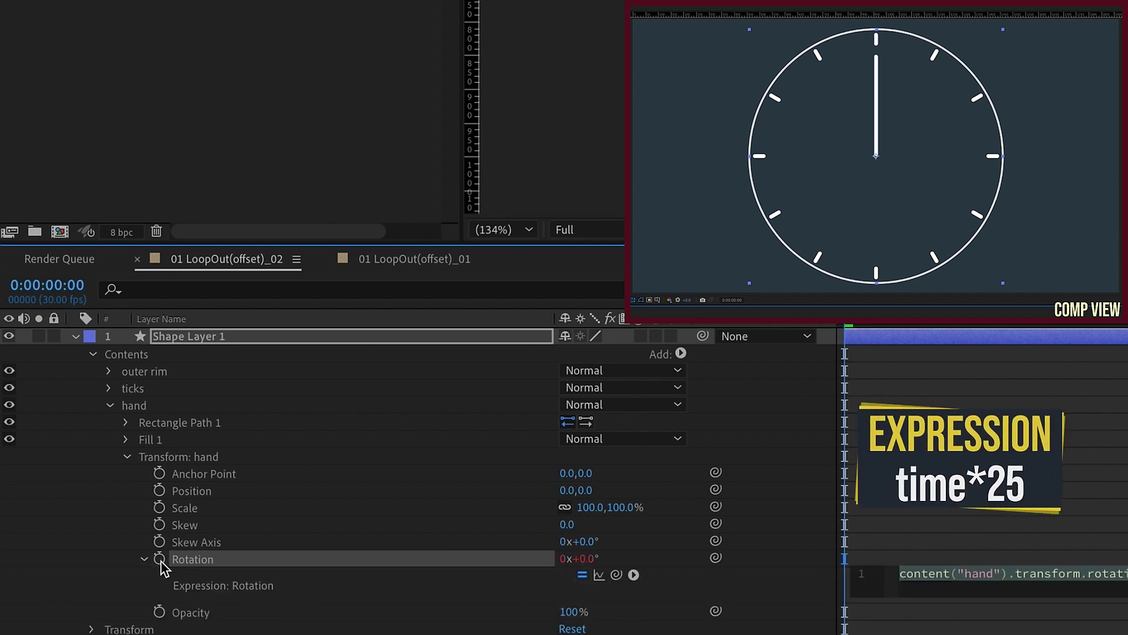
pyautogui.write('time*25')
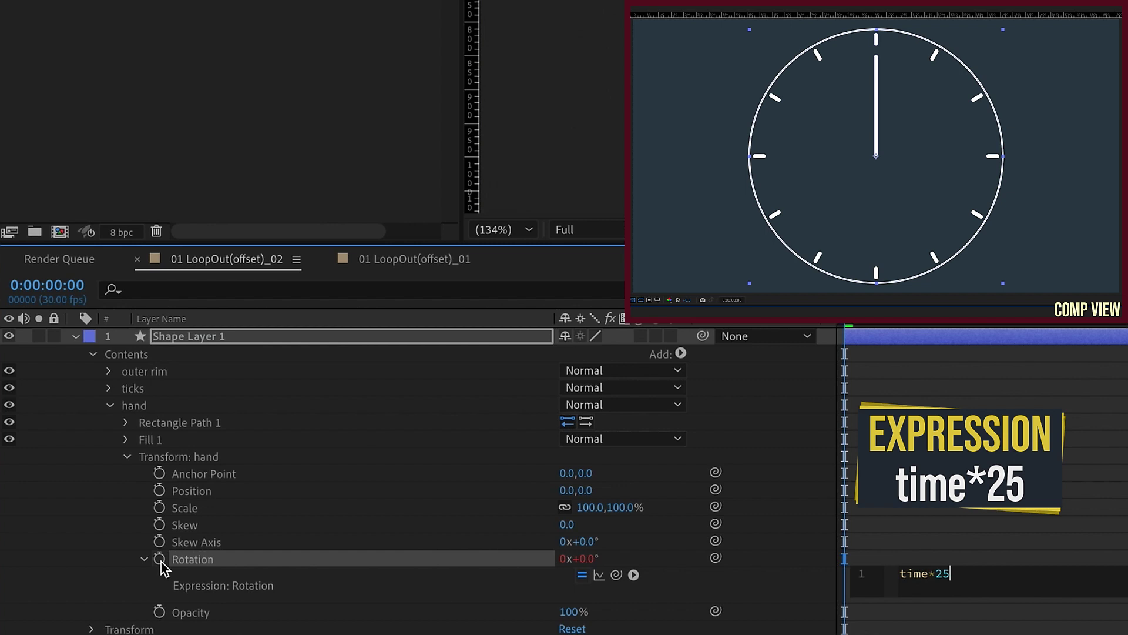
pyautogui.click(235, 624)
pyautogui.press('space')
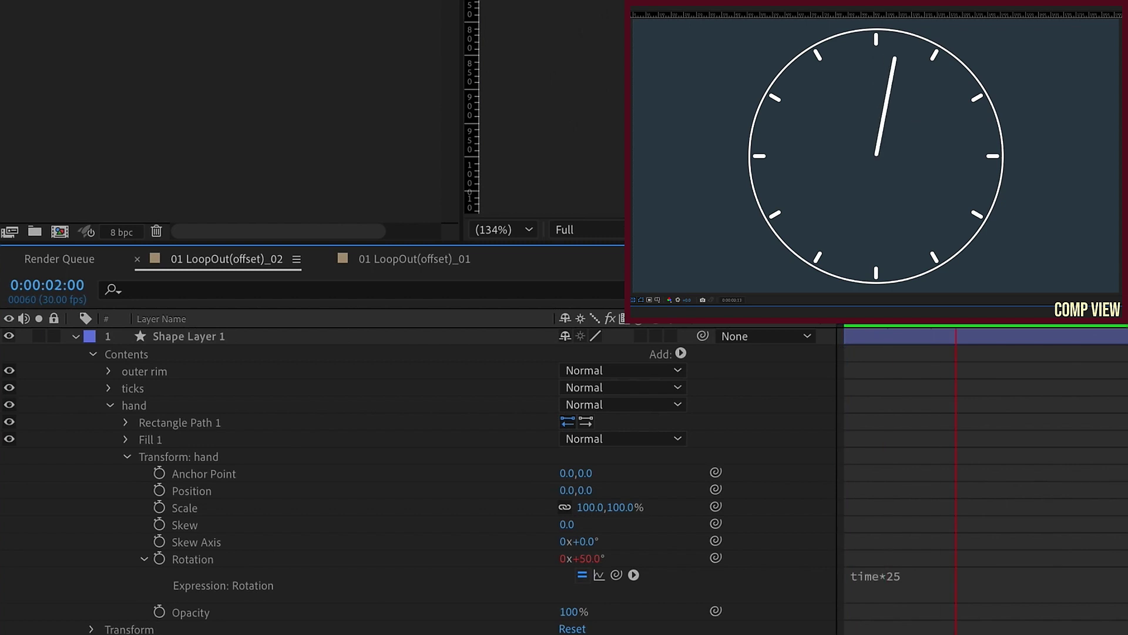
pyautogui.press('space')
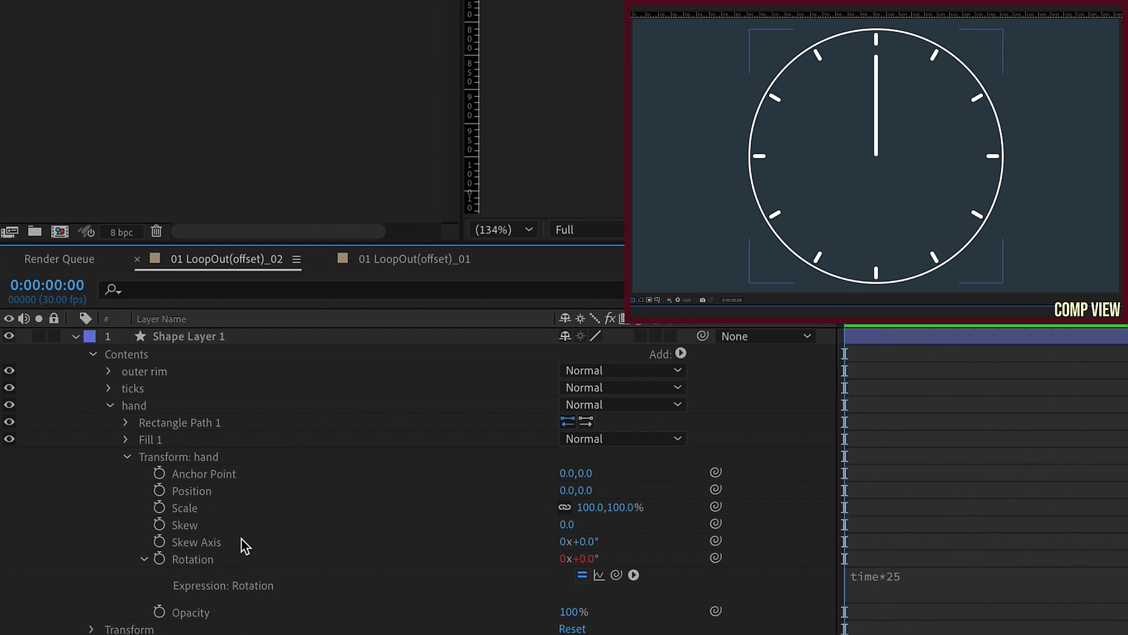
pyautogui.keyDown('alt'); pyautogui.click(160, 563); pyautogui.keyUp('alt')
# Step: Enter loopOut("offset") as the hand's Rotation expression using the autocomplete
pyautogui.keyDown('alt'); pyautogui.click(161, 560); pyautogui.keyUp('alt')
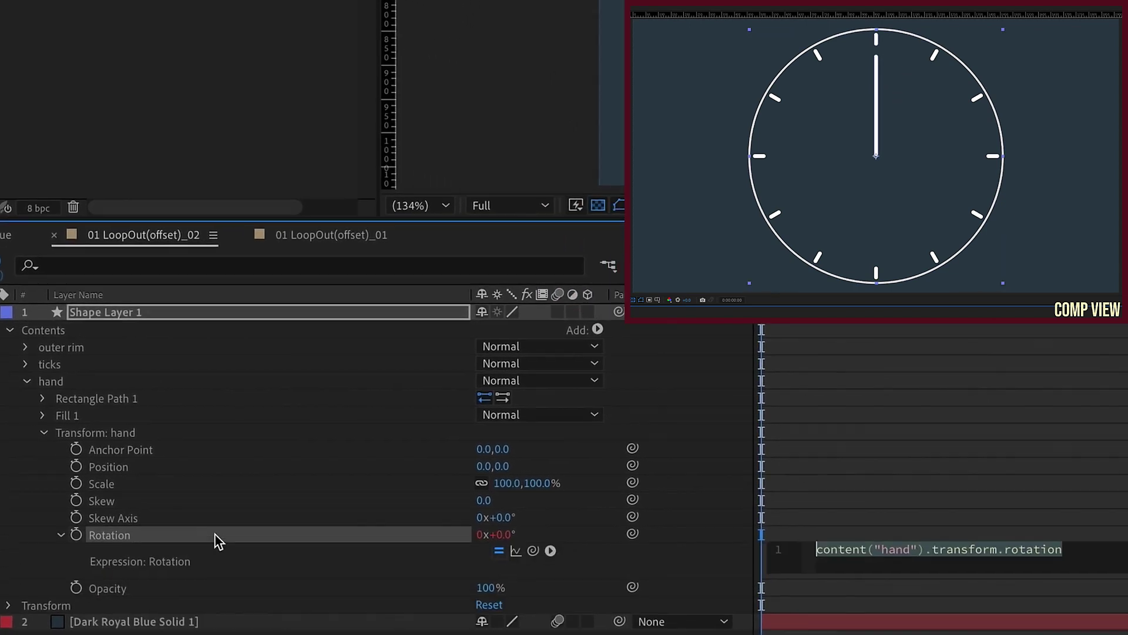
pyautogui.write('loopOU')
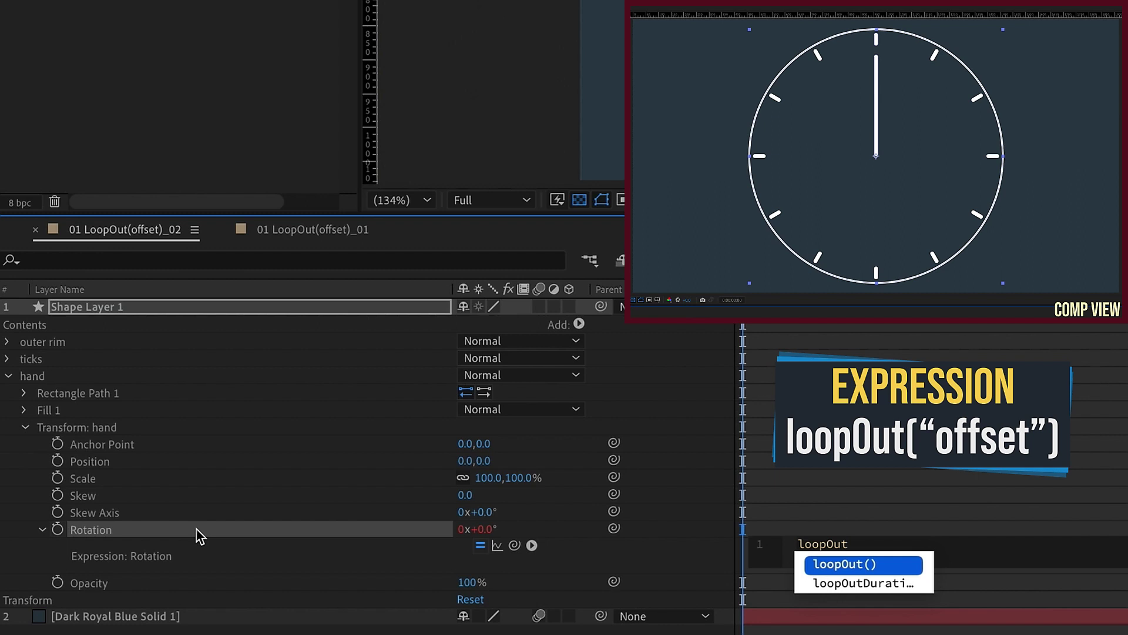
pyautogui.press('Return')
pyautogui.write('"')
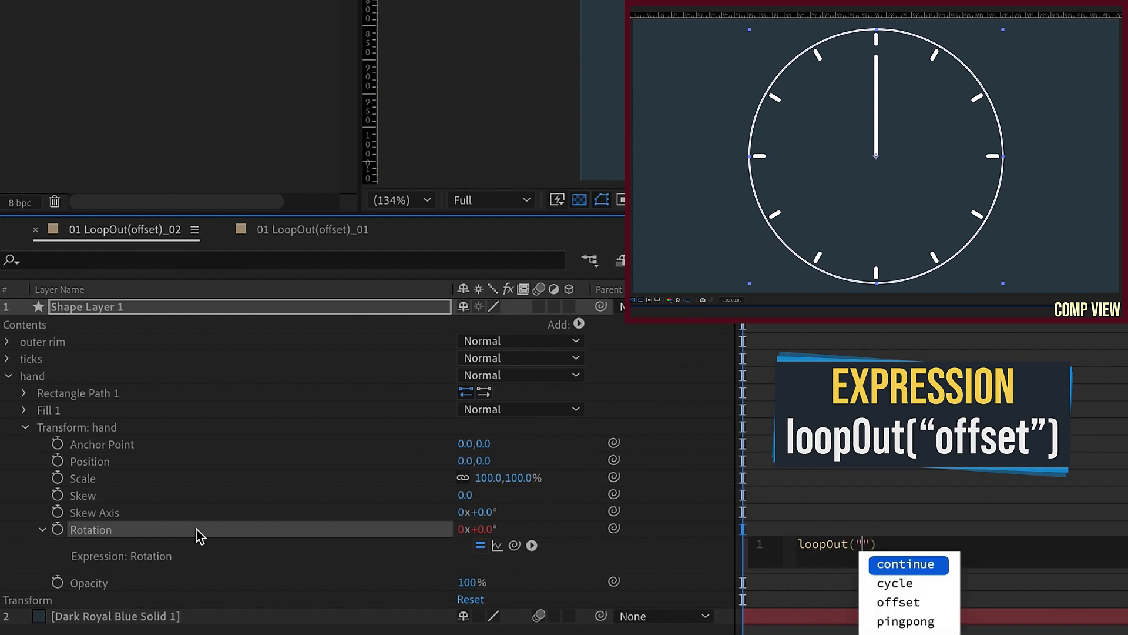
pyautogui.write('offset')
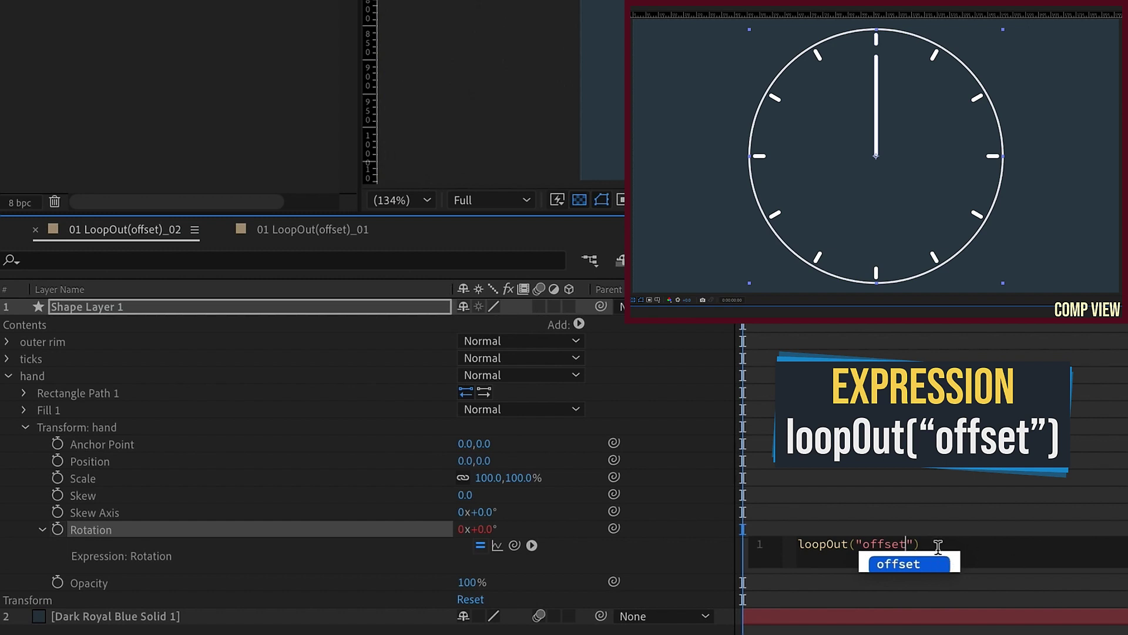
pyautogui.click(462, 555)
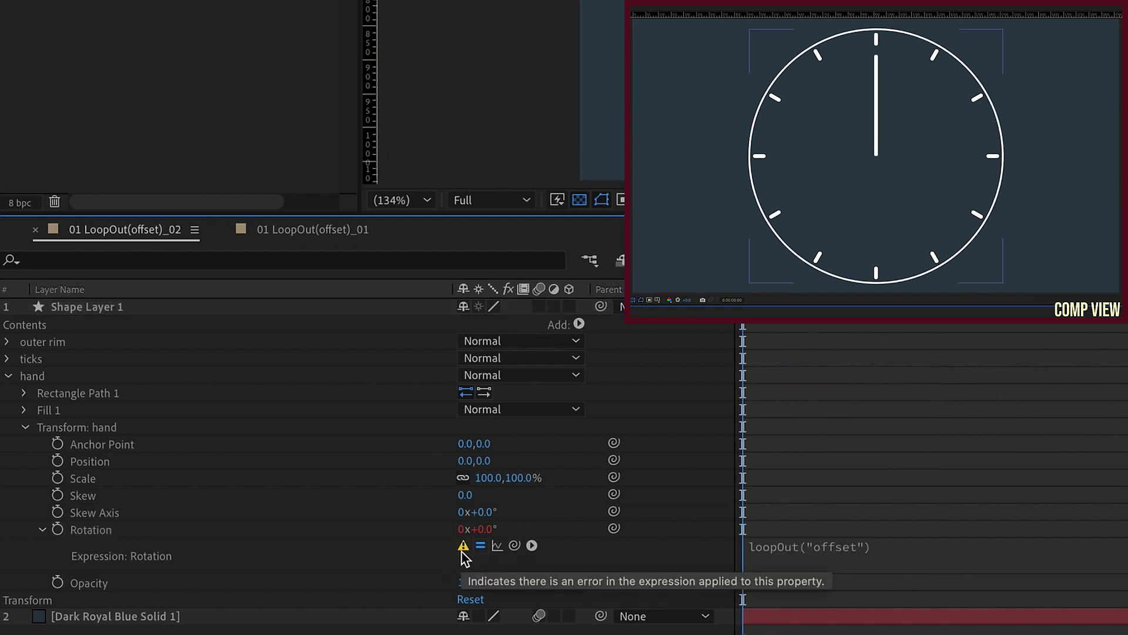
# Step: Keyframe the hand's Rotation at 0° on frame 0 and 360/60 (6°) on frame 10
pyautogui.click(57, 529)
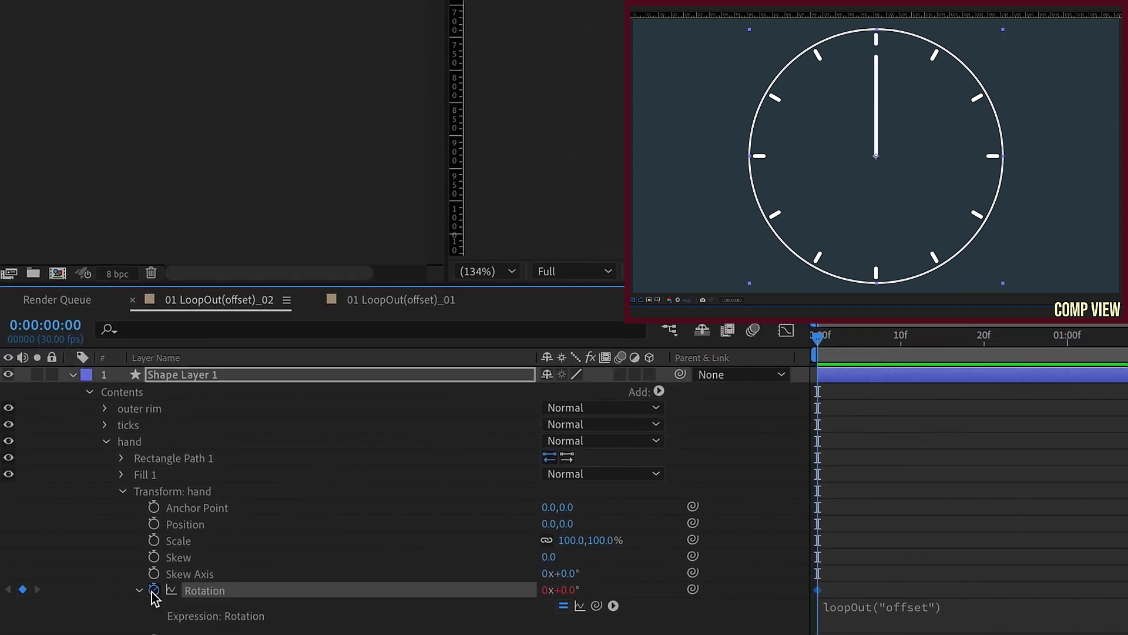
pyautogui.moveTo(821, 338); pyautogui.dragTo(901, 338)
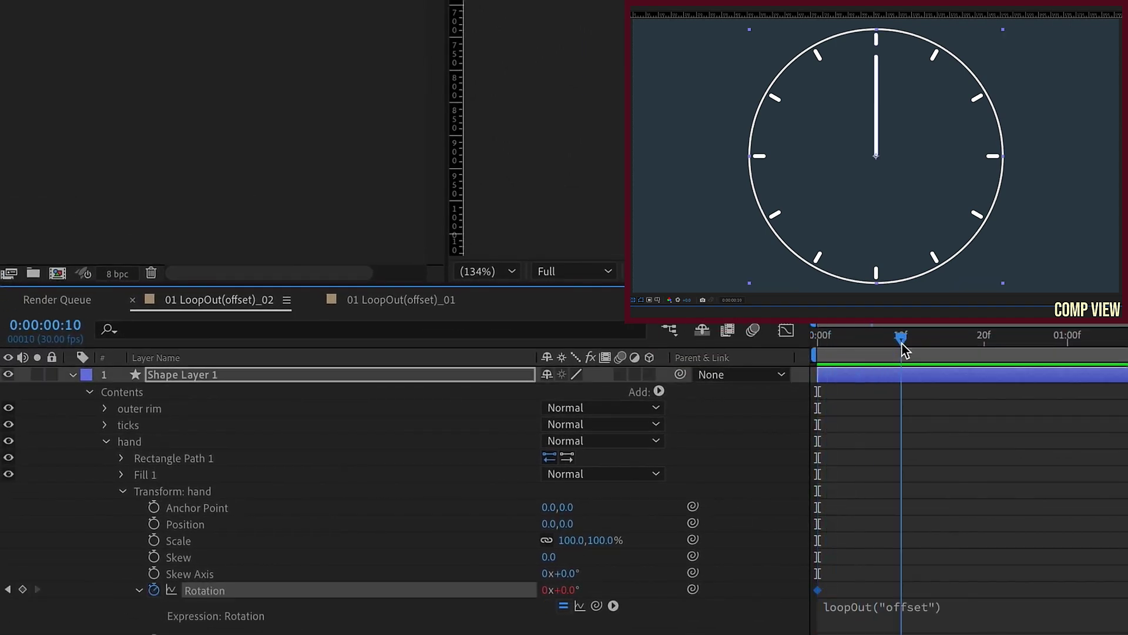
pyautogui.click(566, 590)
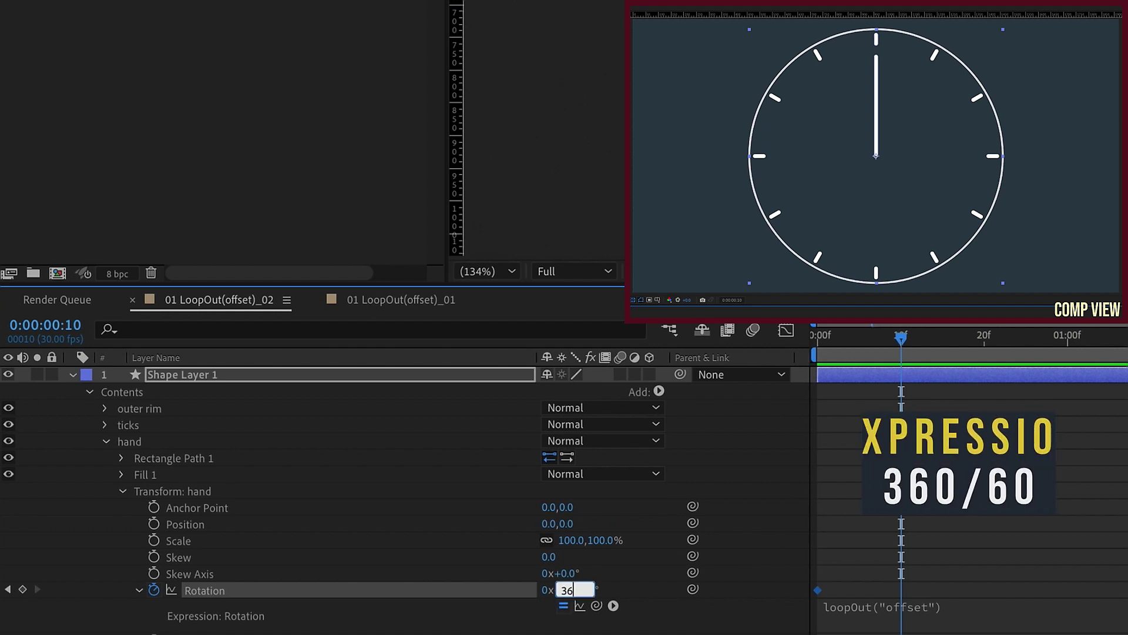
pyautogui.write('360')
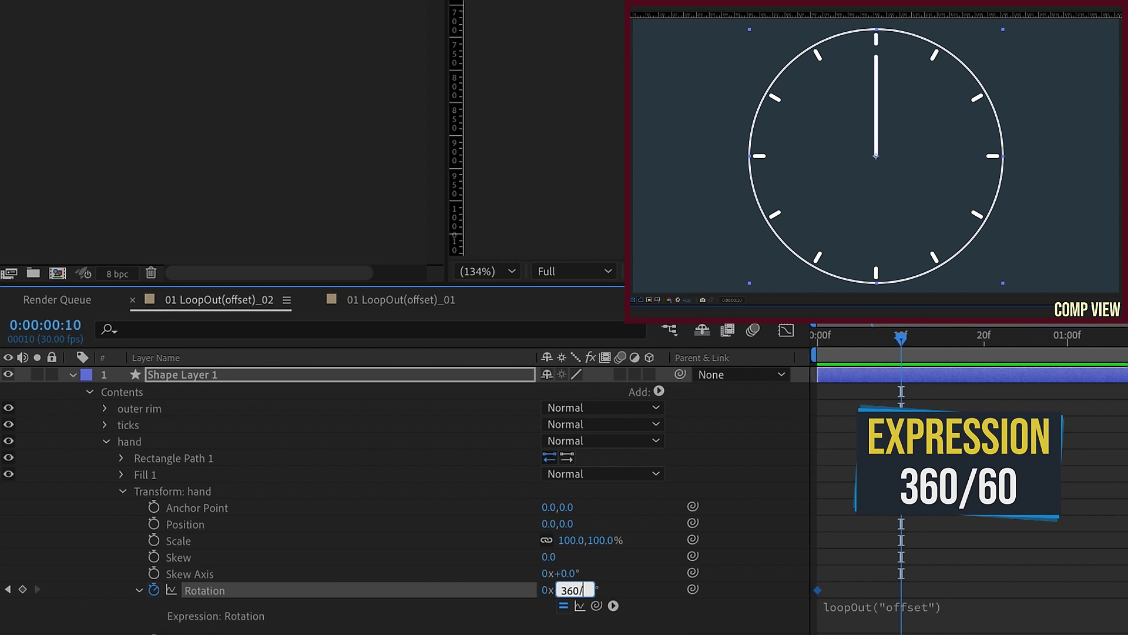
pyautogui.write('/60')
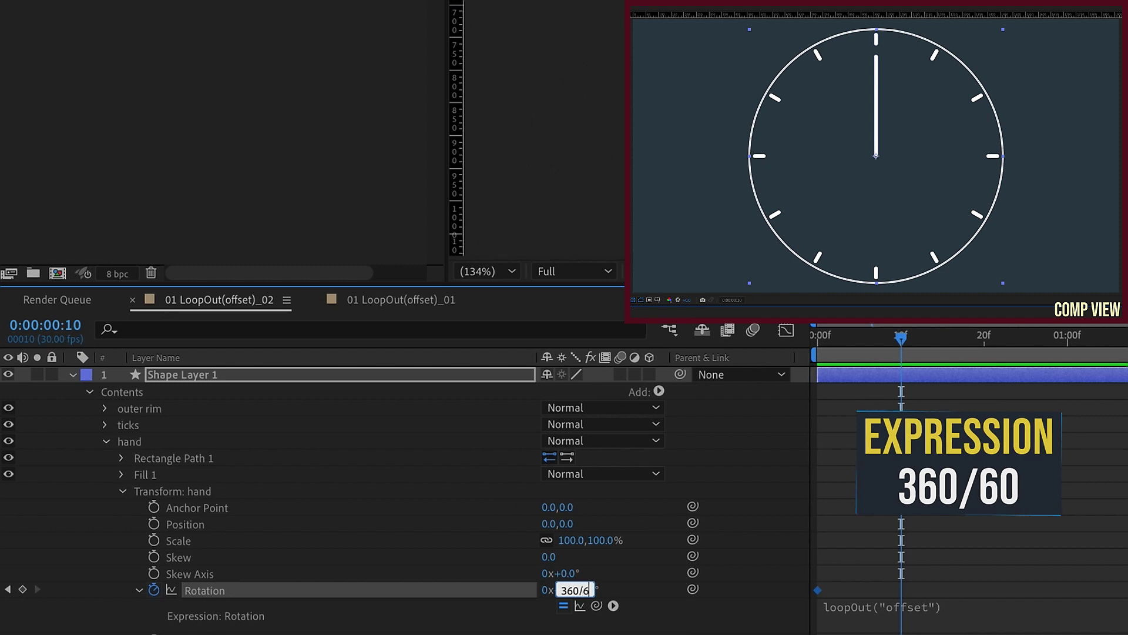
pyautogui.press('Return')
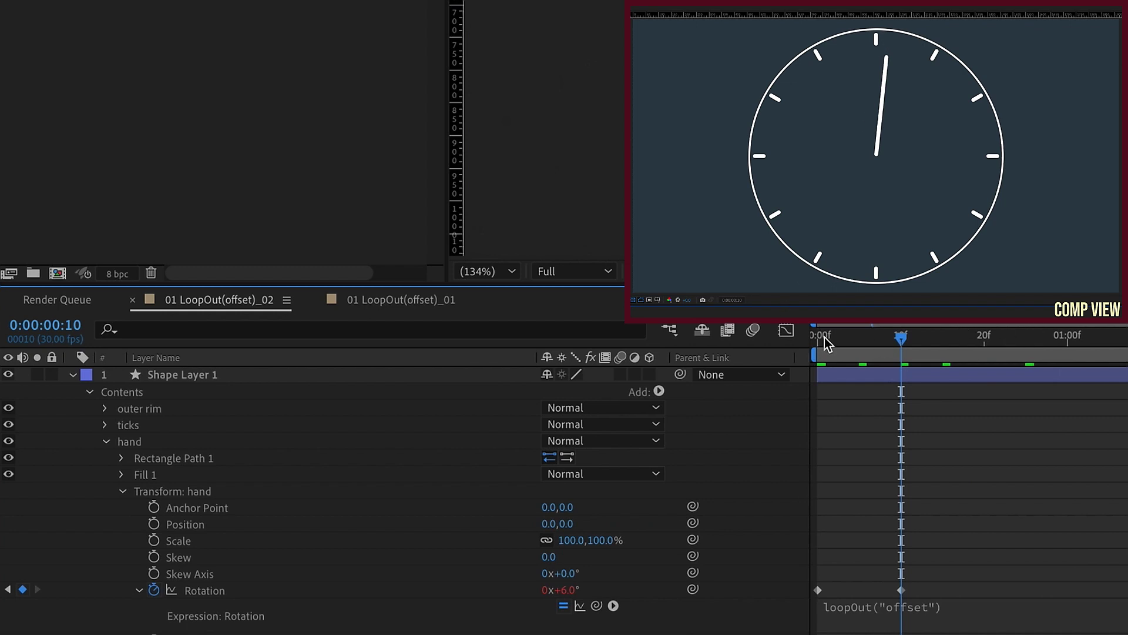
# Step: Preview the stepping hand, then move the 6° keyframe later and replay
pyautogui.moveTo(824, 338); pyautogui.dragTo(799, 338)
pyautogui.press('space')
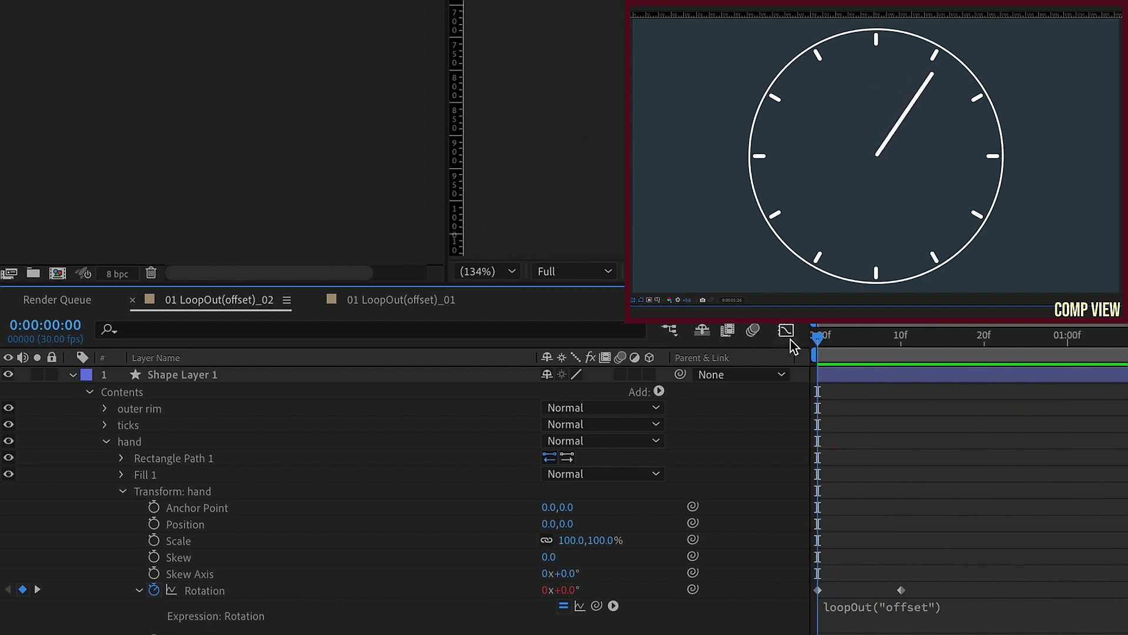
pyautogui.click(902, 590)
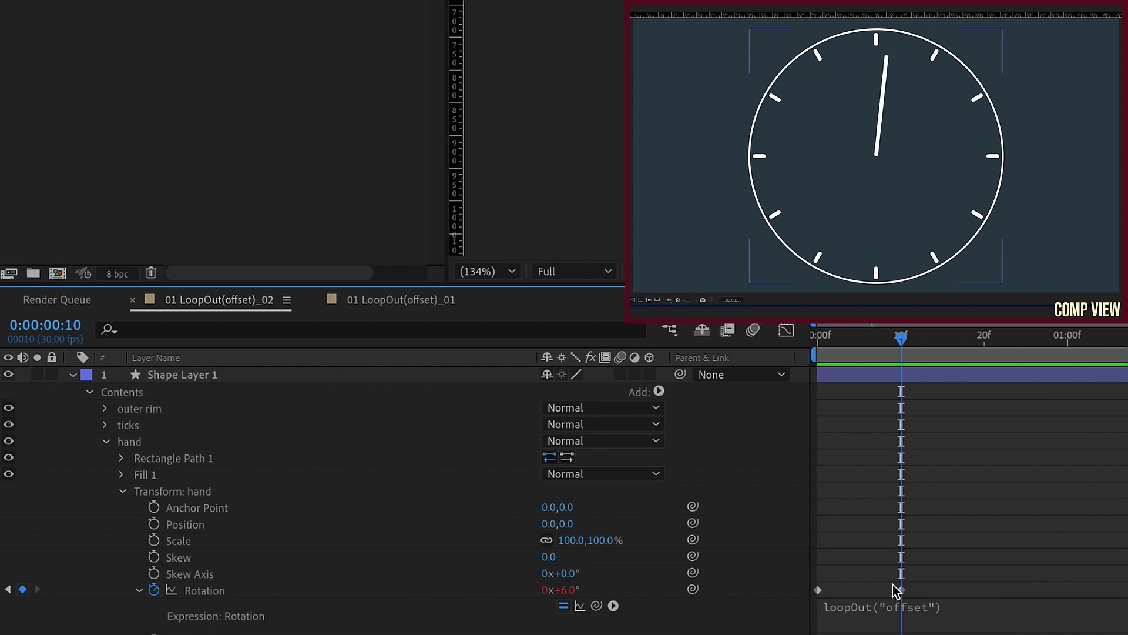
pyautogui.moveTo(901, 590)
pyautogui.moveTo(902, 591); pyautogui.dragTo(1025, 590)
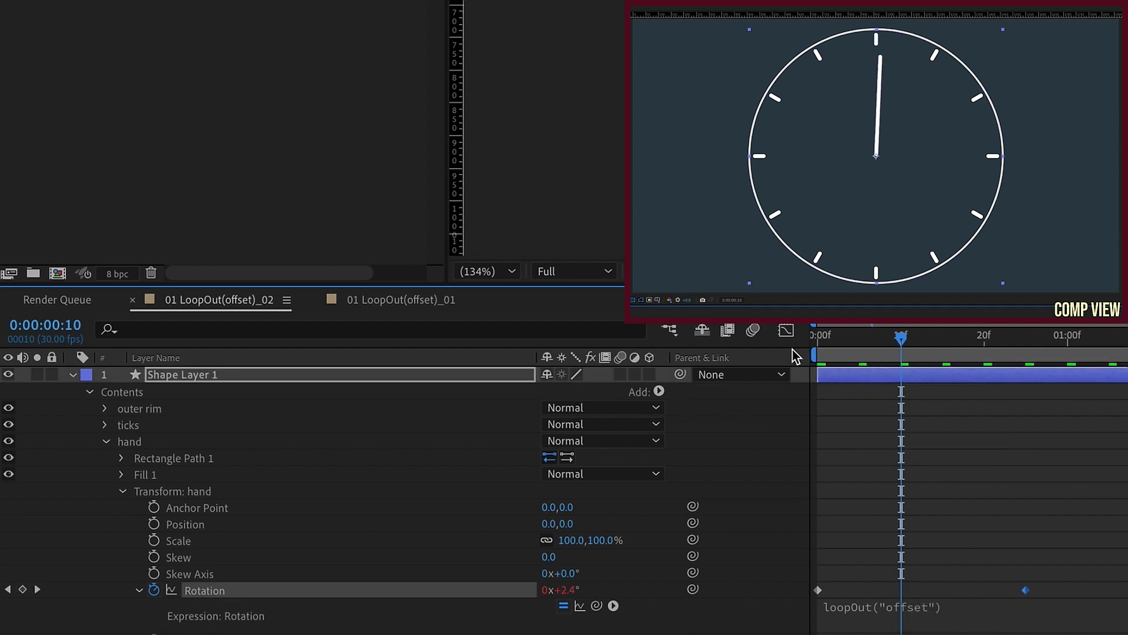
pyautogui.press('space')
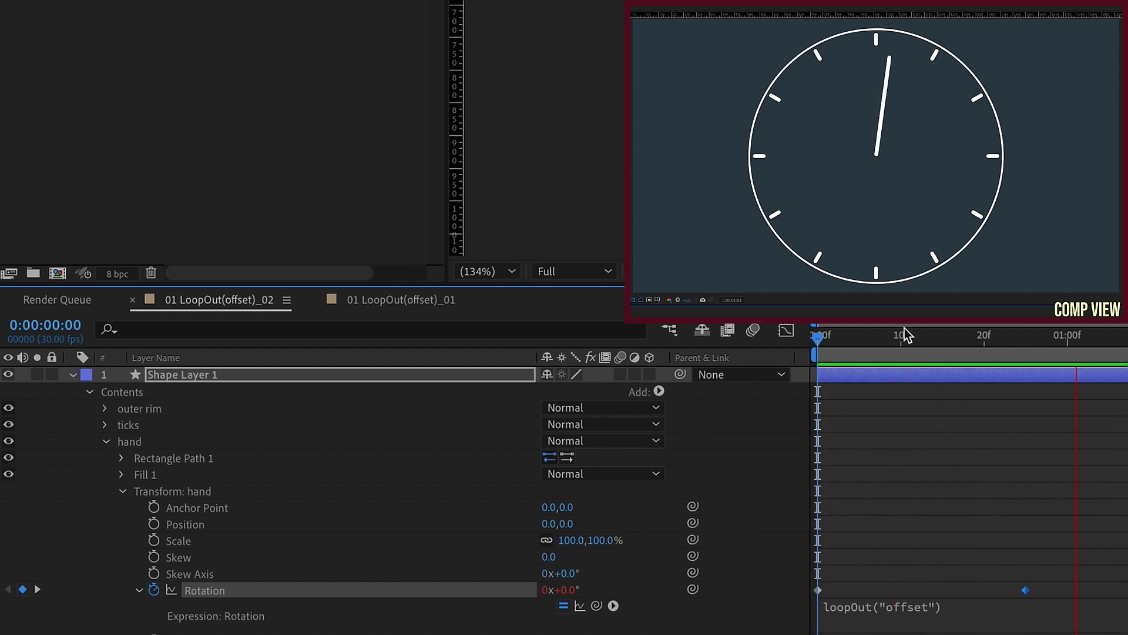
# Step: Move the 6° Rotation keyframe back to frame 10 and check the hand's rotation
pyautogui.press('space')
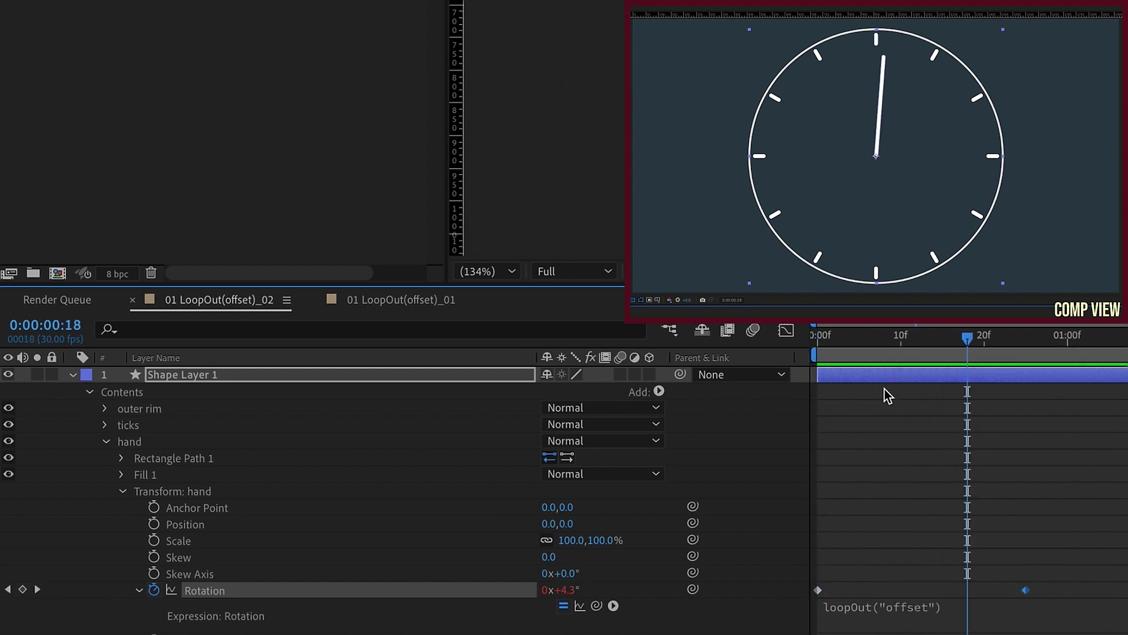
pyautogui.click(901, 336)
pyautogui.moveTo(1026, 589); pyautogui.dragTo(903, 599)
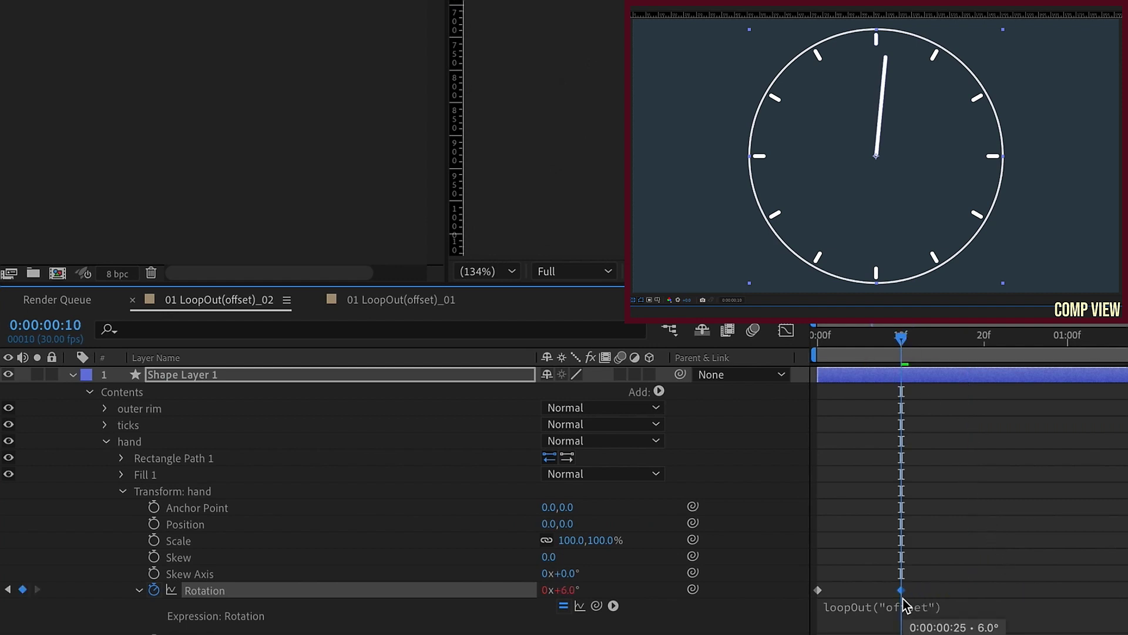
pyautogui.moveTo(902, 339); pyautogui.dragTo(944, 338)
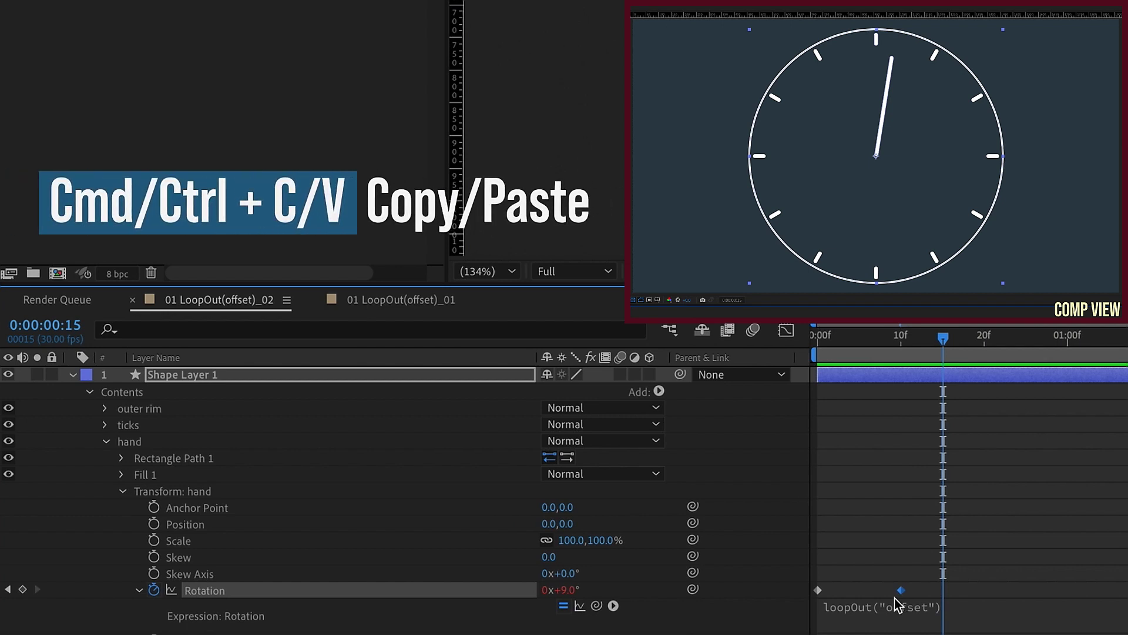
# Step: Paste a copy of the 6° Rotation keyframe at frame 15 and preview the looping hand
pyautogui.hotkey('ctrl', 'c')
pyautogui.hotkey('ctrl', 'v')
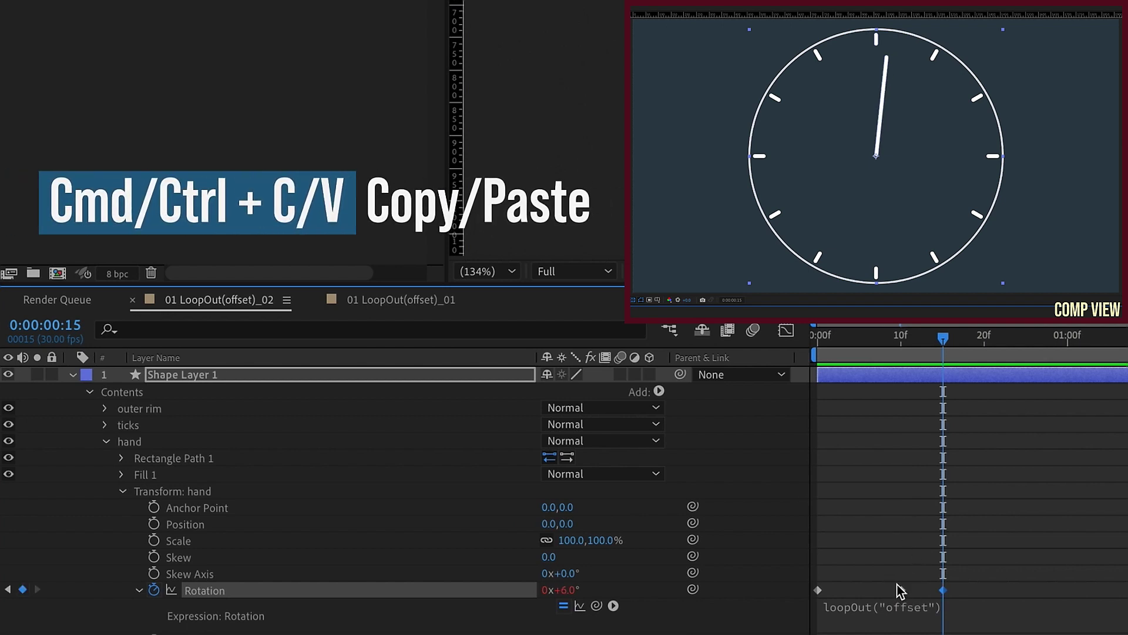
pyautogui.moveTo(817, 340); pyautogui.dragTo(943, 340)
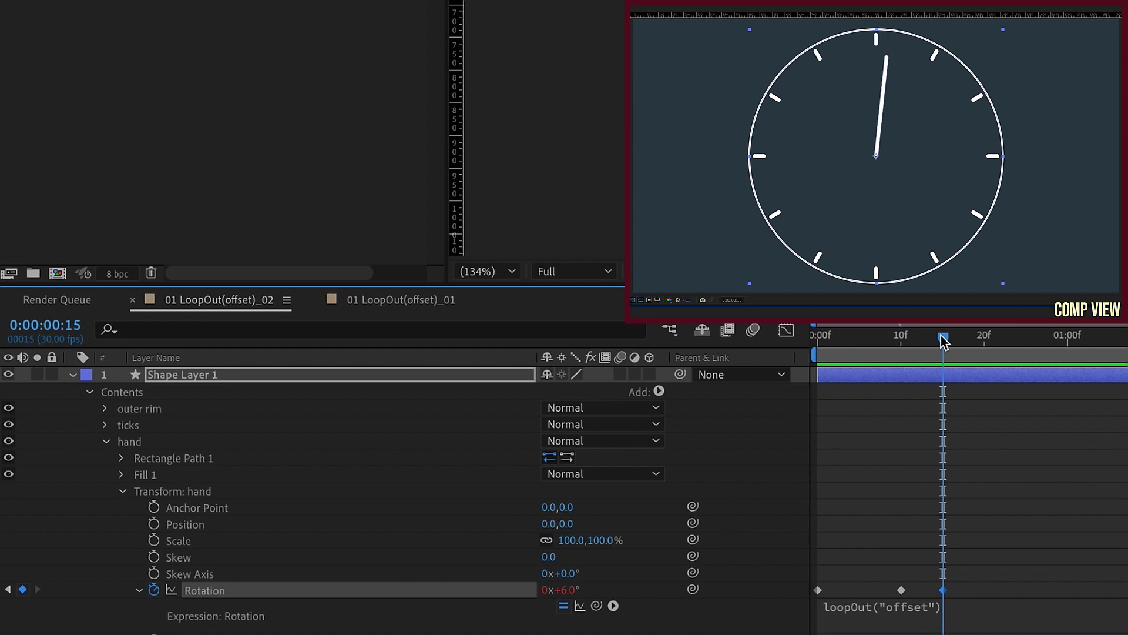
pyautogui.moveTo(943, 340); pyautogui.dragTo(754, 339)
pyautogui.press('space')
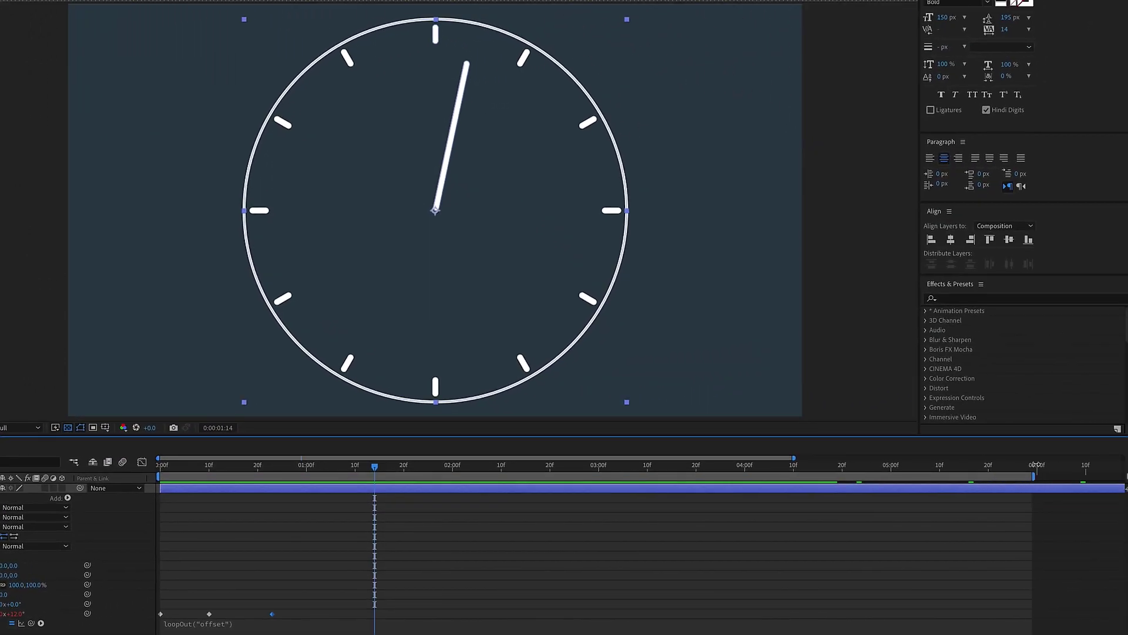
# Step: Preview the looping animation again and scrub from the start toward frame 10
pyautogui.press('space')
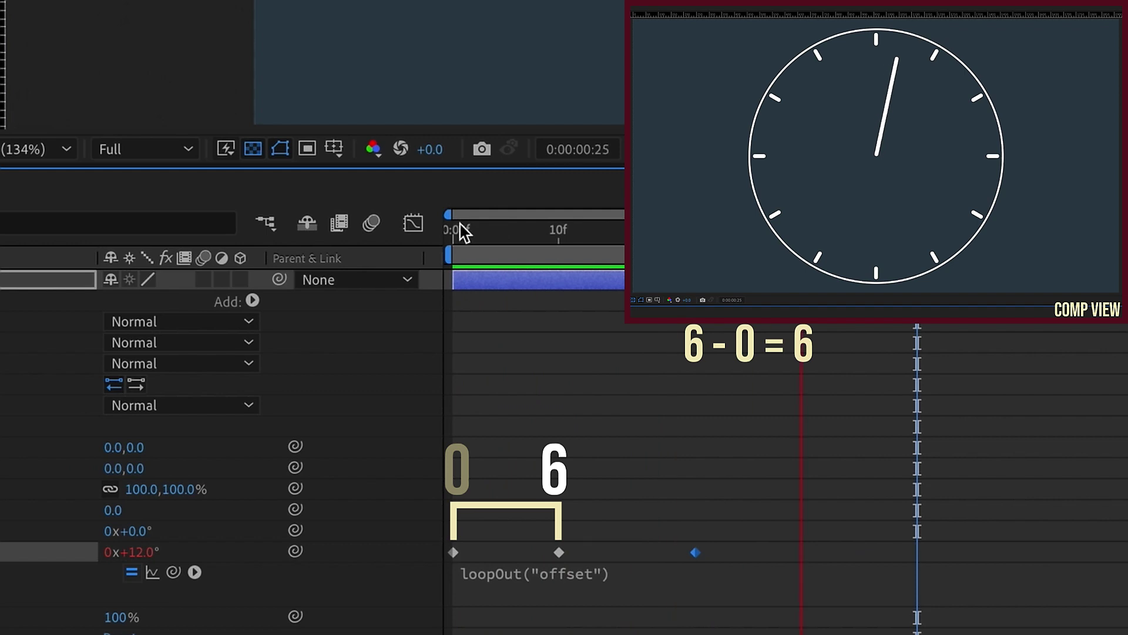
pyautogui.click(442, 233)
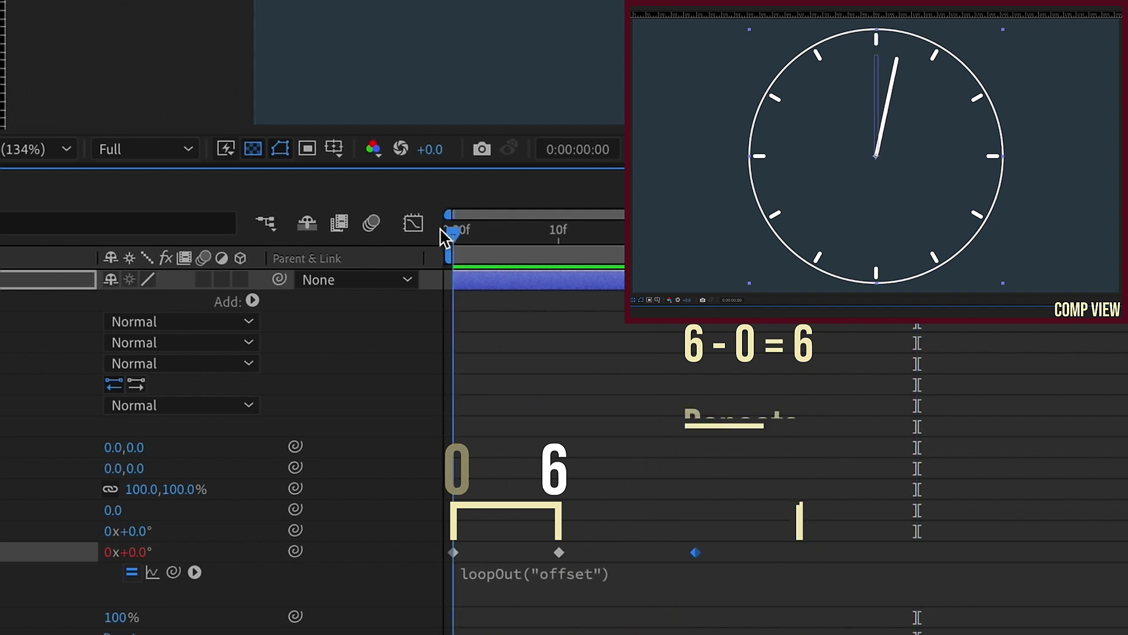
pyautogui.moveTo(445, 236)
pyautogui.mouseDown()
pyautogui.moveTo(557, 238)
pyautogui.moveTo(450, 247)
pyautogui.mouseUp()
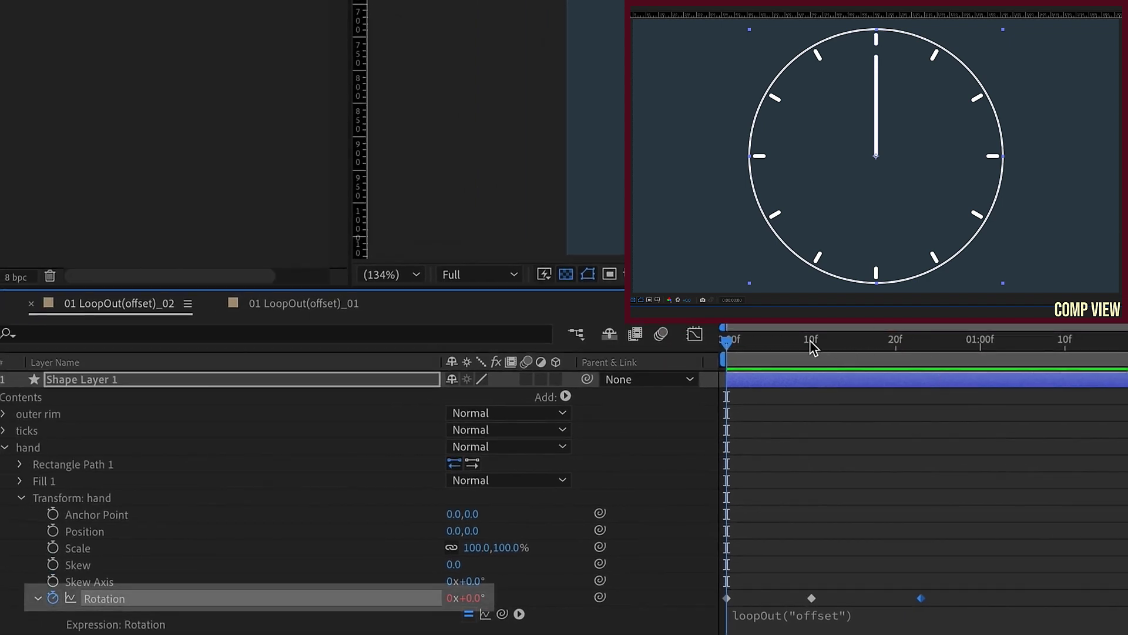
# Step: Move the third Rotation keyframe to frame 20 and confirm the hand reads 12° at 1 second
pyautogui.click(811, 342)
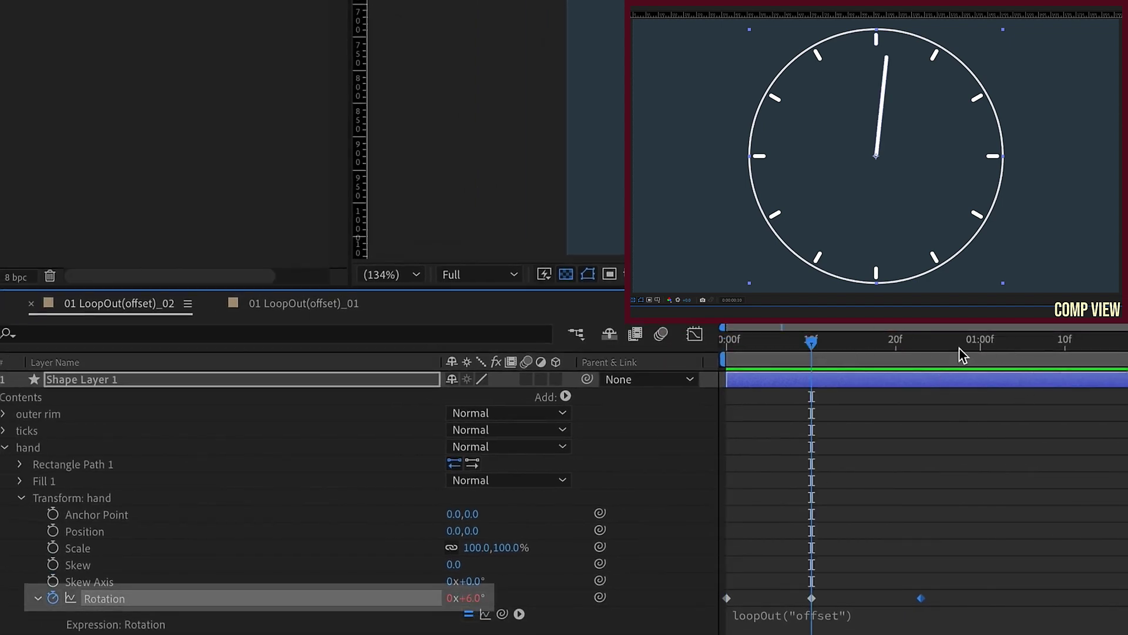
pyautogui.click(895, 342)
pyautogui.moveTo(910, 599); pyautogui.dragTo(892, 603)
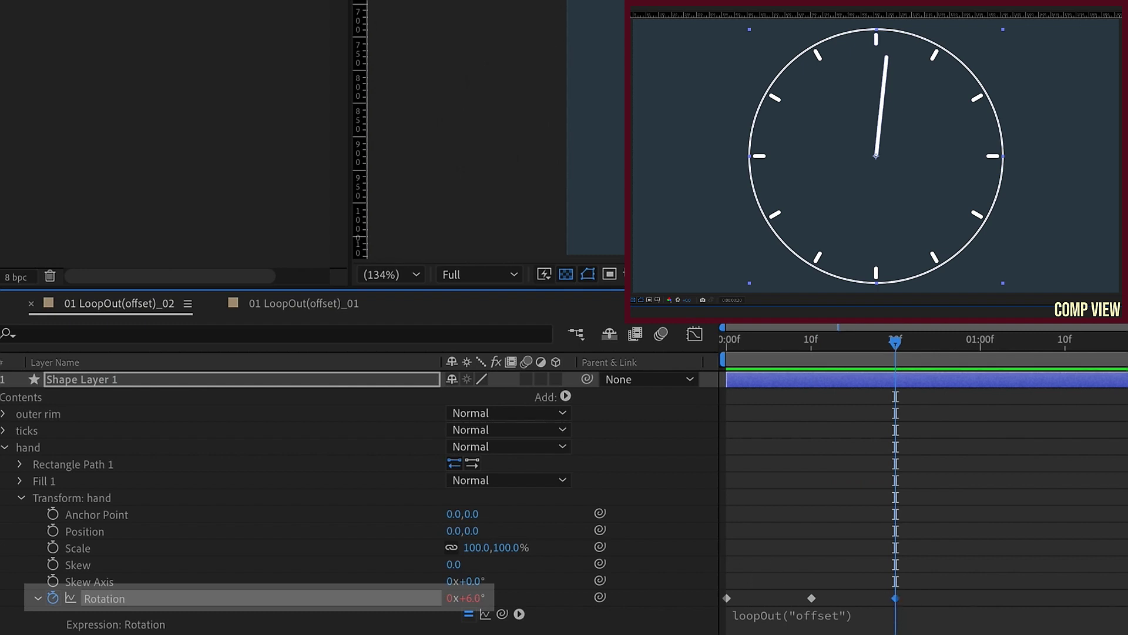
pyautogui.click(980, 345)
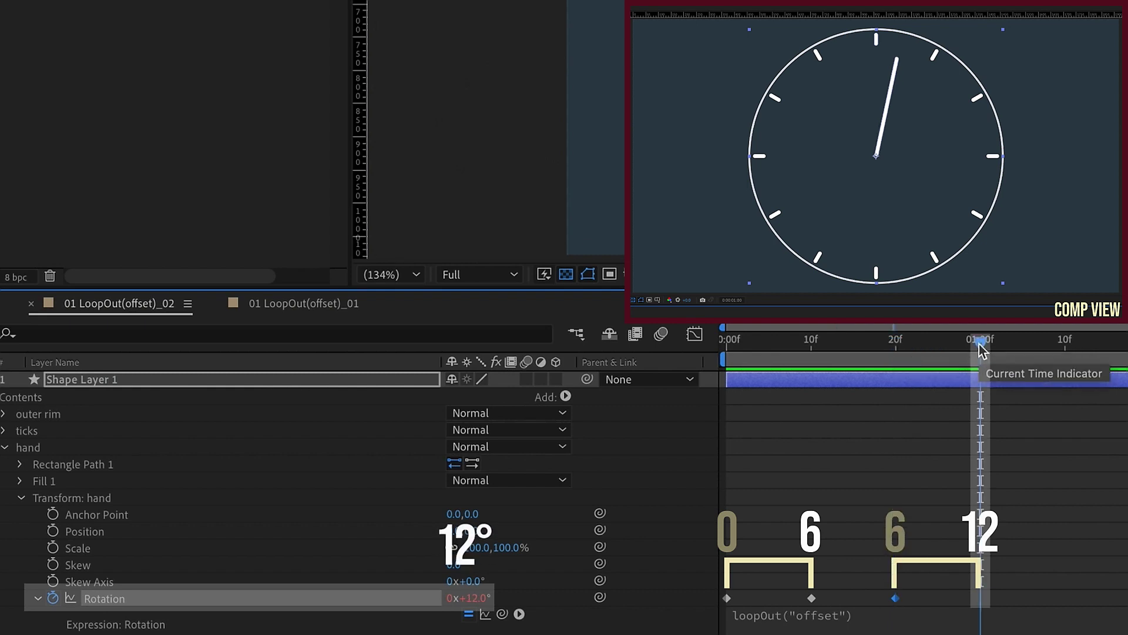
pyautogui.press('Home')
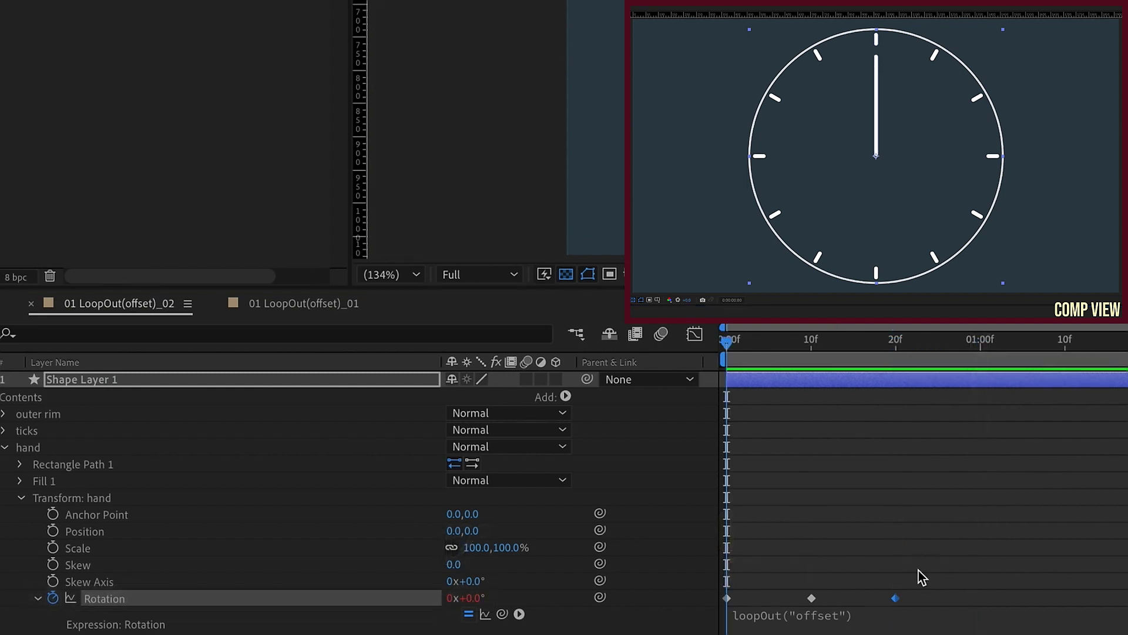
# Step: Turn all three Rotation keyframes into hold keyframes and preview the ticking
pyautogui.click(908, 590)
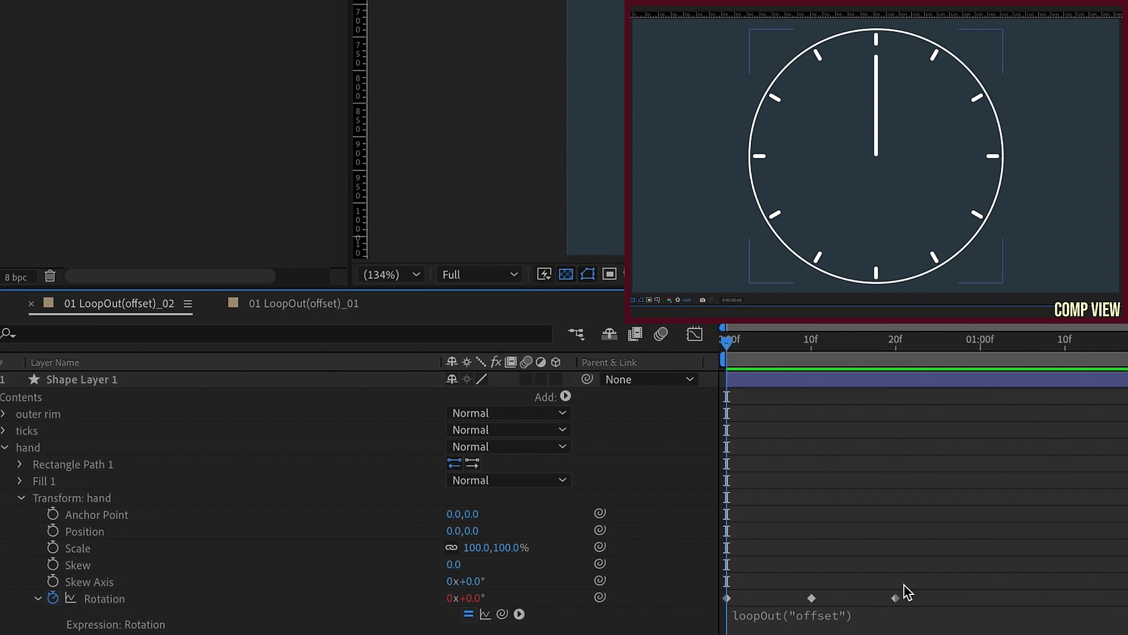
pyautogui.moveTo(908, 579); pyautogui.dragTo(721, 626)
pyautogui.rightClick(728, 598)
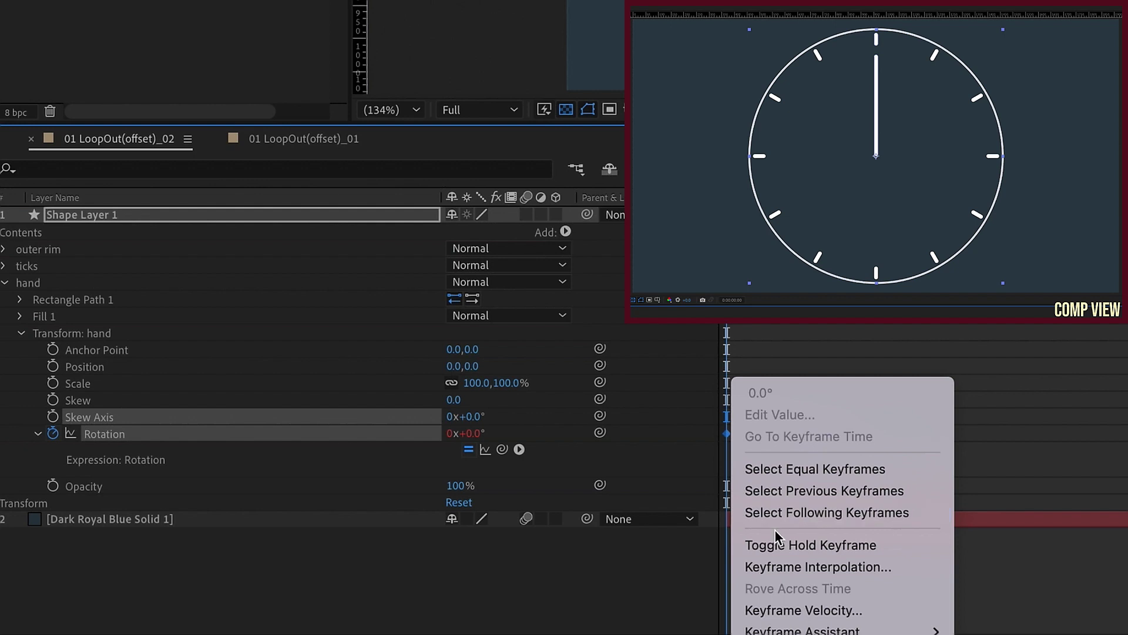
pyautogui.click(753, 546)
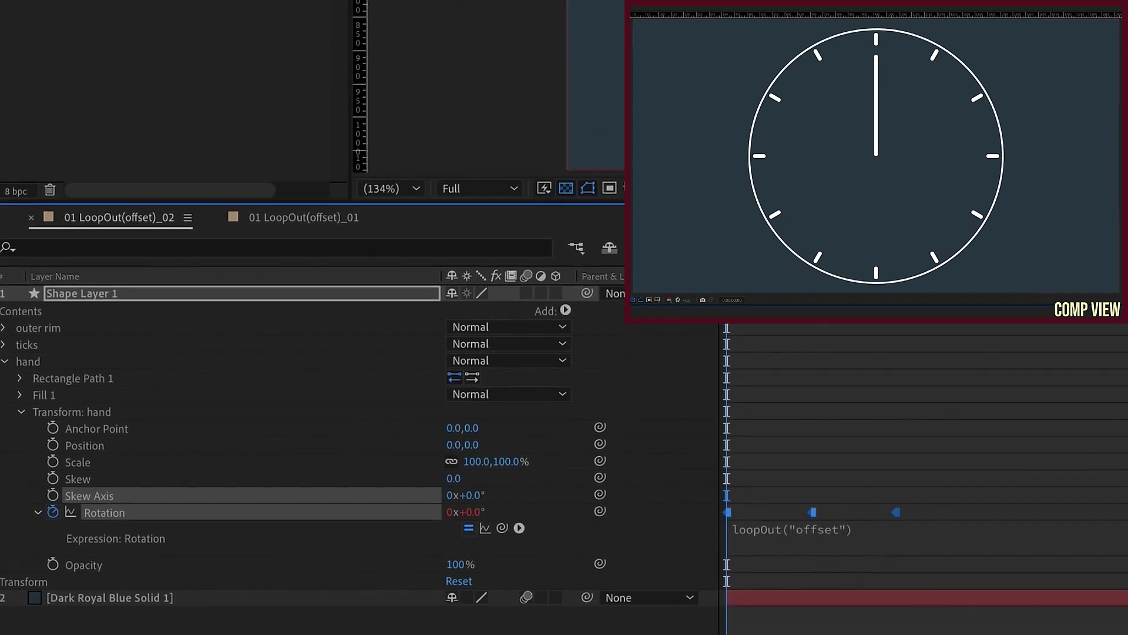
pyautogui.press('F2')
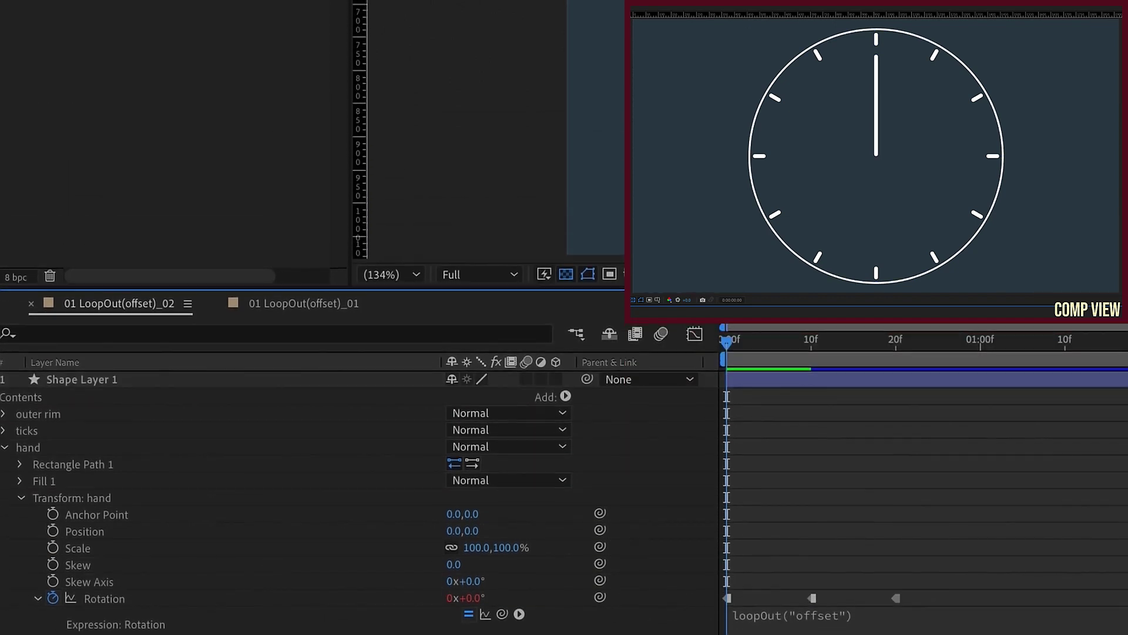
pyautogui.press('space')
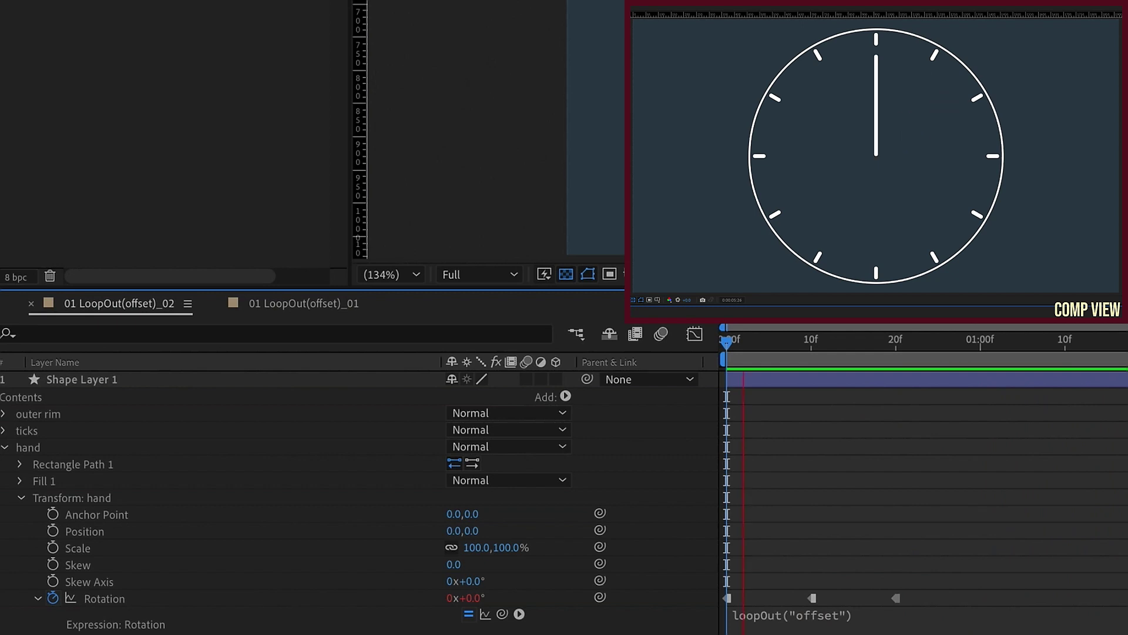
pyautogui.press('space')
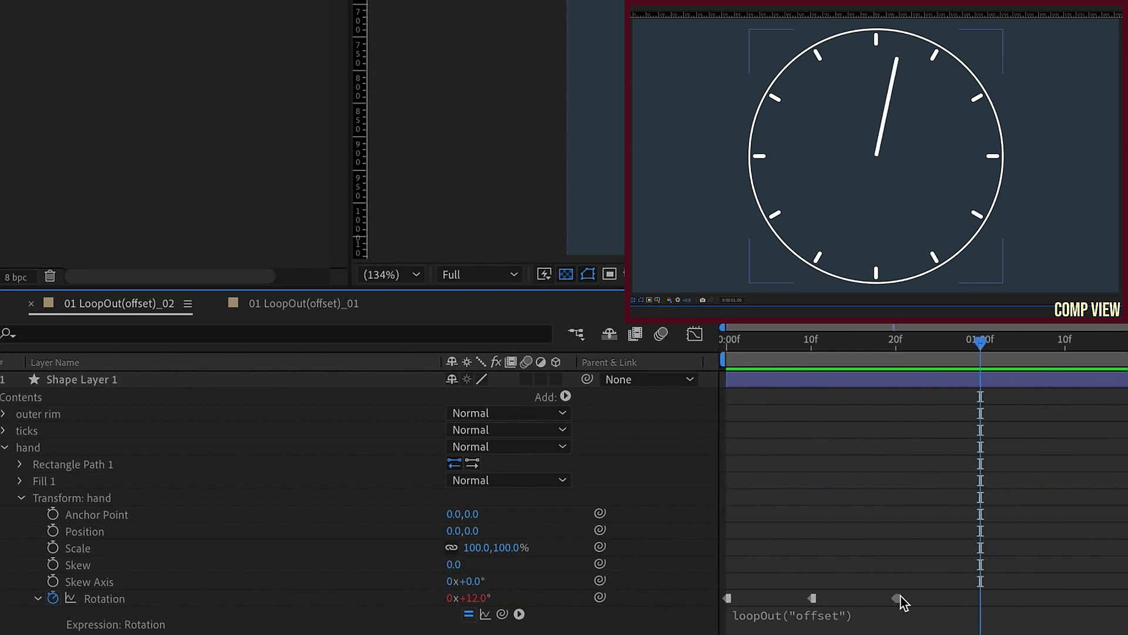
# Step: Pull the later Rotation keyframes in near frame 3 and preview the faster ticking
pyautogui.moveTo(903, 603); pyautogui.dragTo(976, 600)
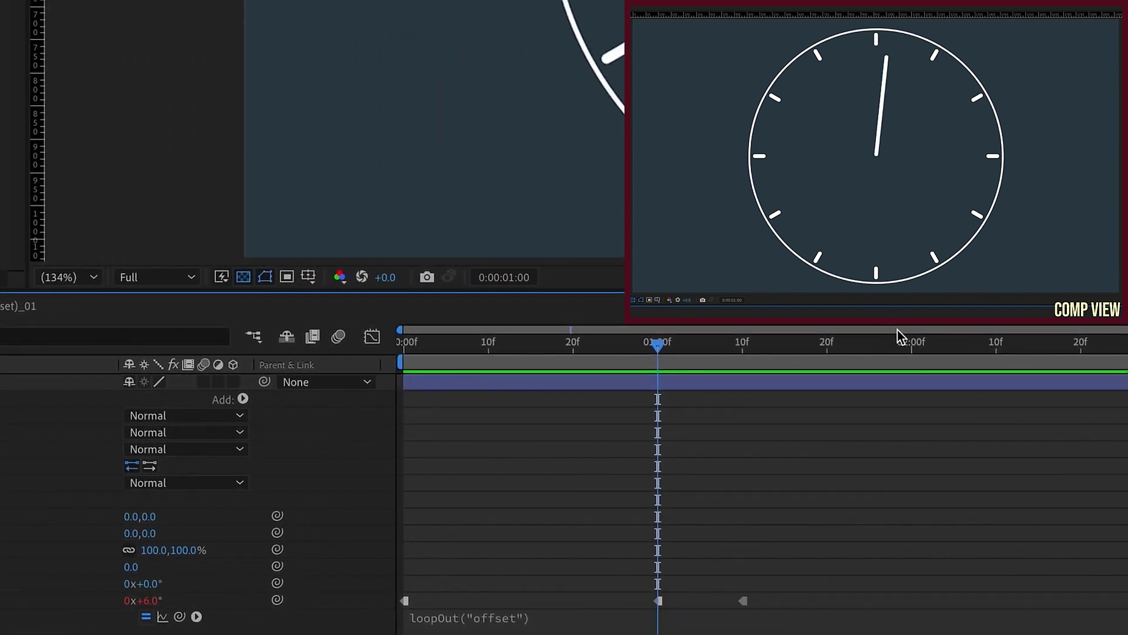
pyautogui.click(915, 347)
pyautogui.moveTo(743, 601); pyautogui.dragTo(914, 615)
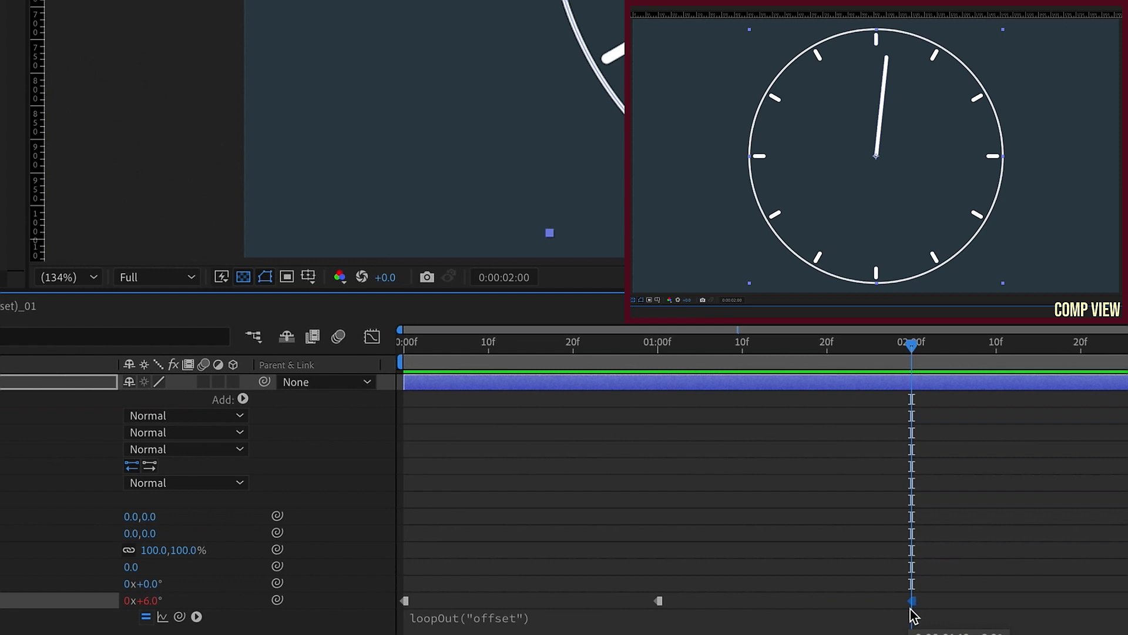
pyautogui.press('space')
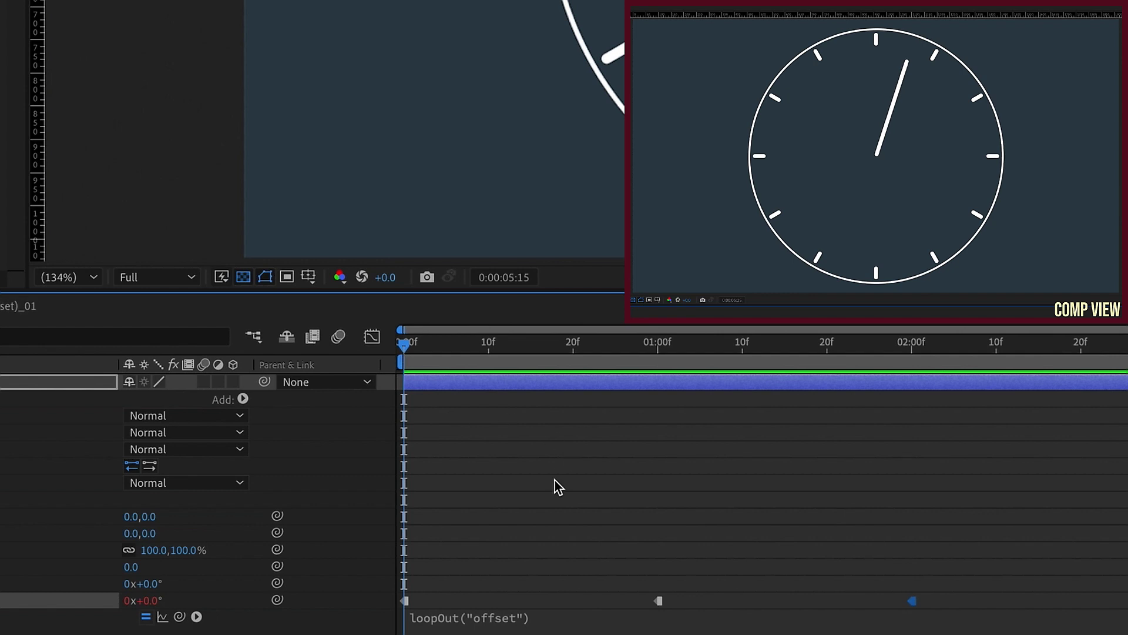
pyautogui.moveTo(658, 600); pyautogui.dragTo(466, 617)
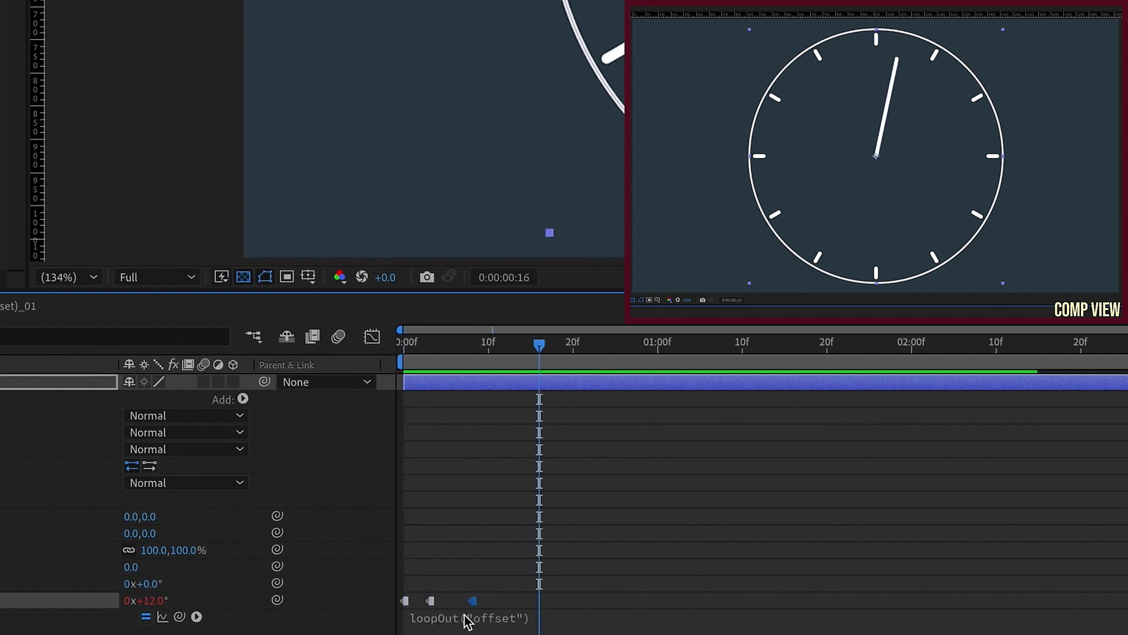
pyautogui.press('Home')
pyautogui.press('space')
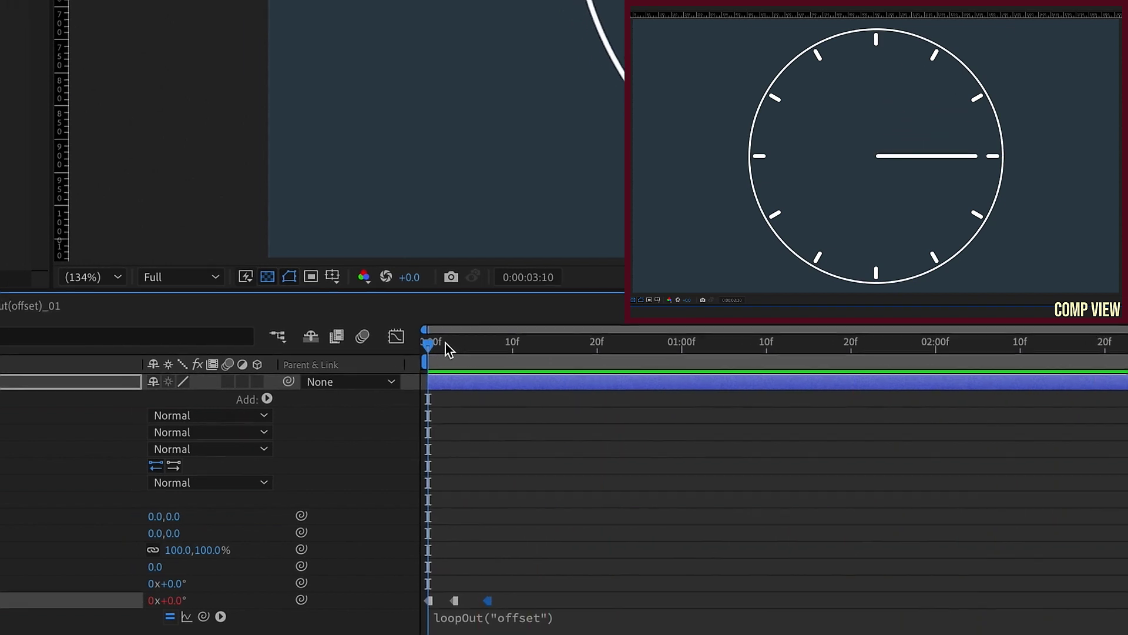
# Step: Set the step keyframe's Rotation to 360/12 (30°) and preview the steps
pyautogui.click(754, 343)
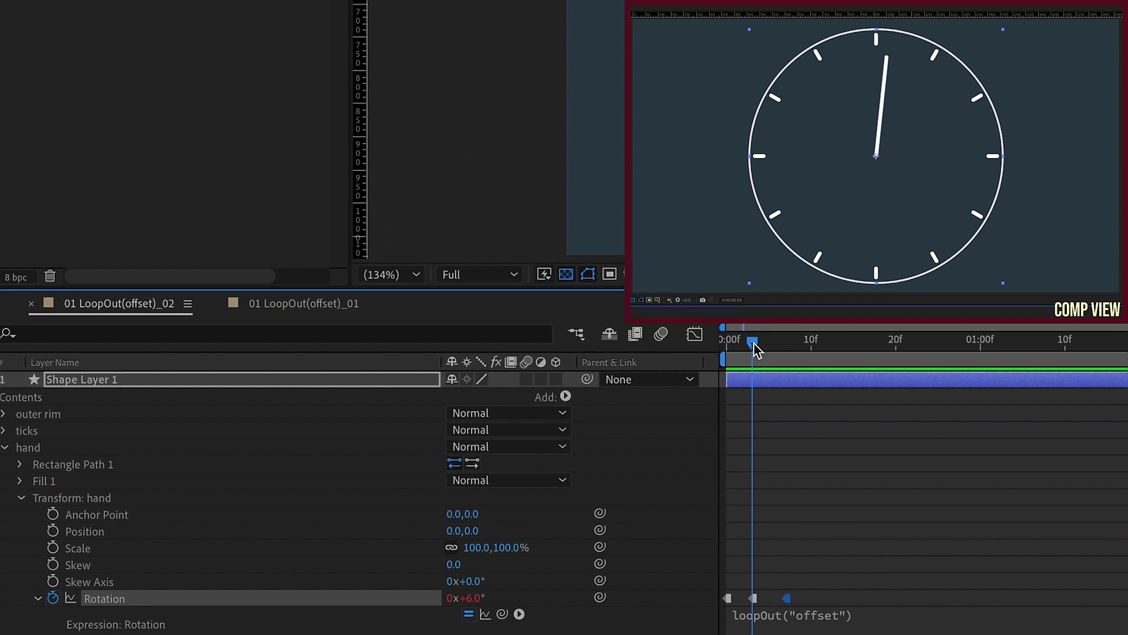
pyautogui.press('F2')
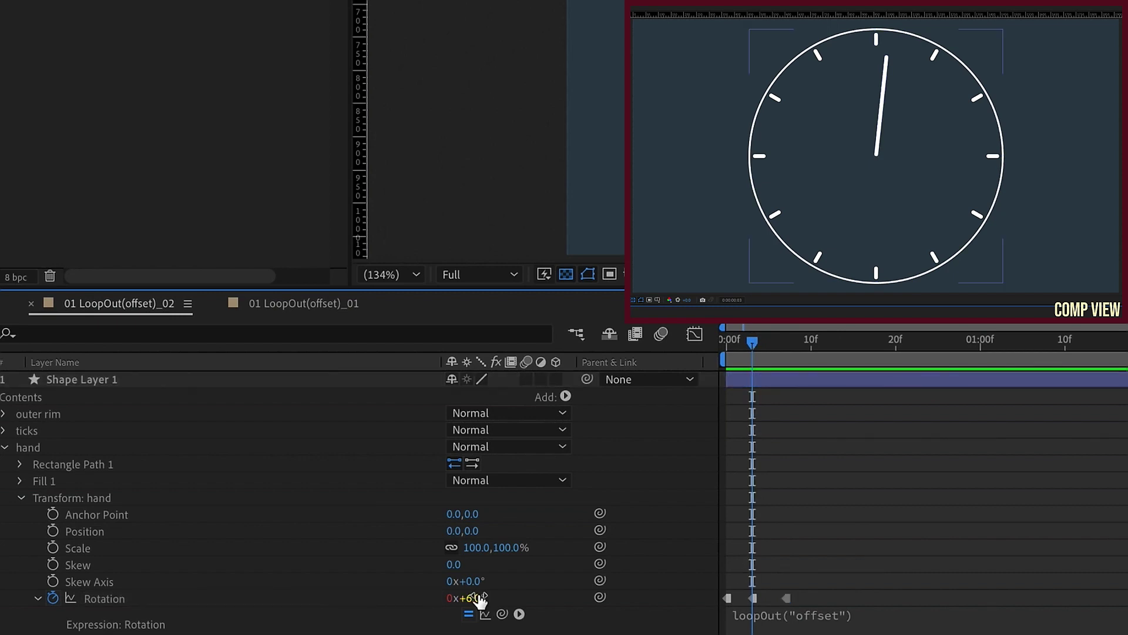
pyautogui.write('60/12')
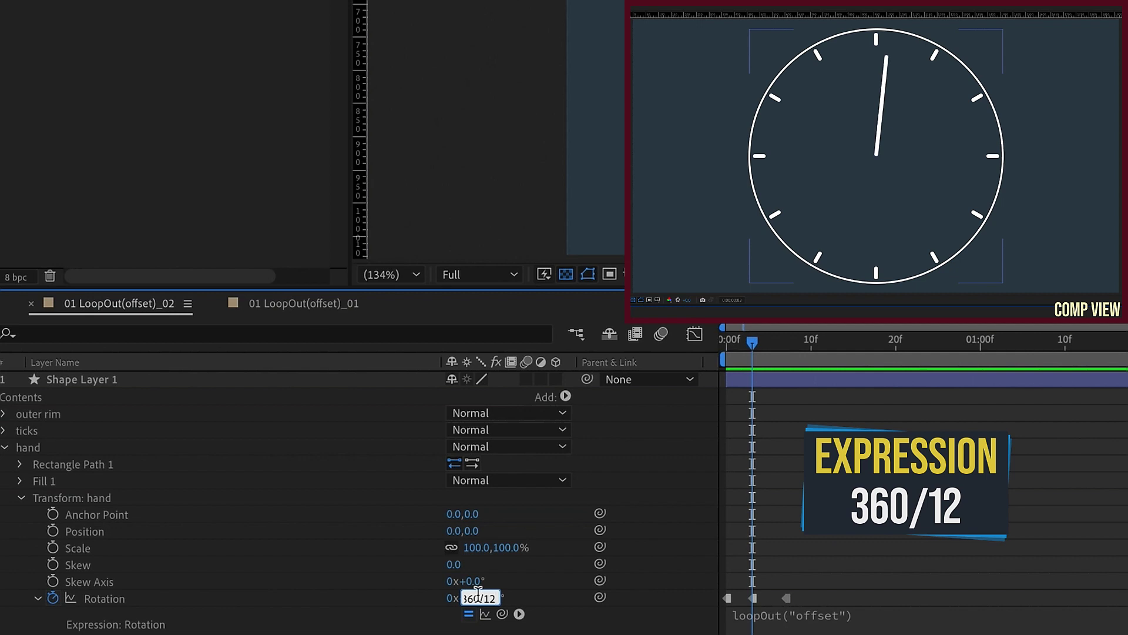
pyautogui.press('Return')
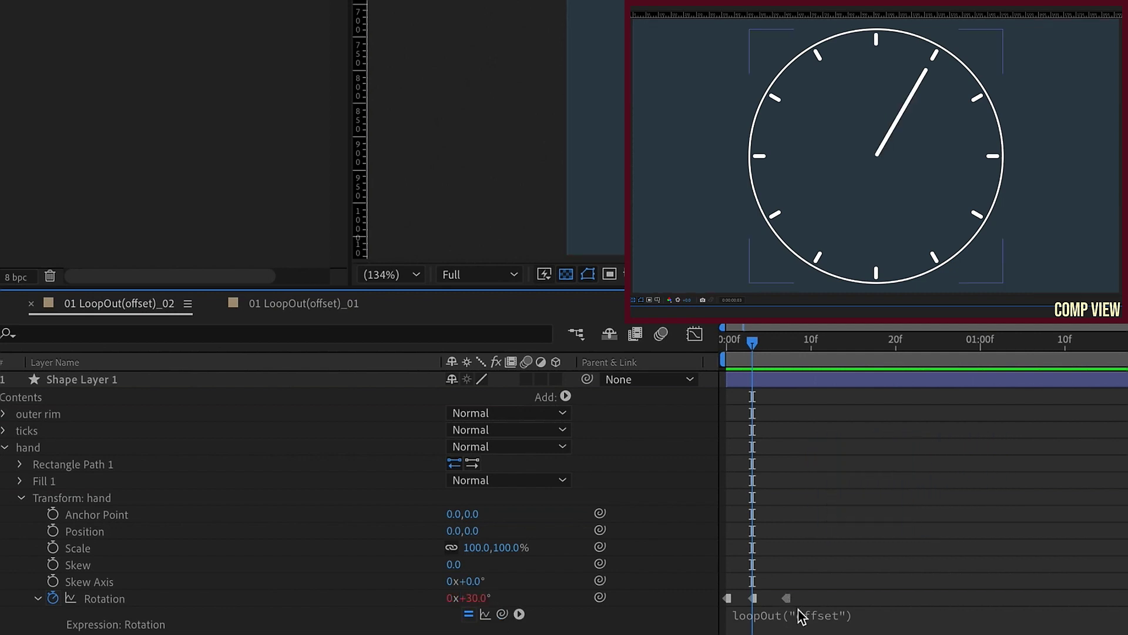
pyautogui.click(754, 599)
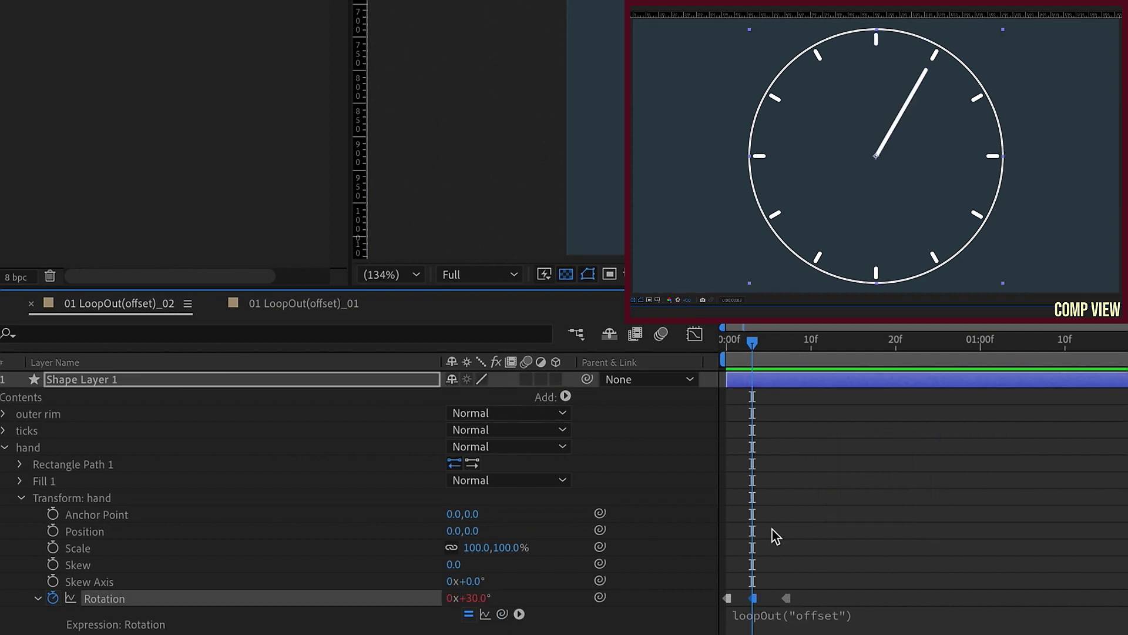
pyautogui.press('space')
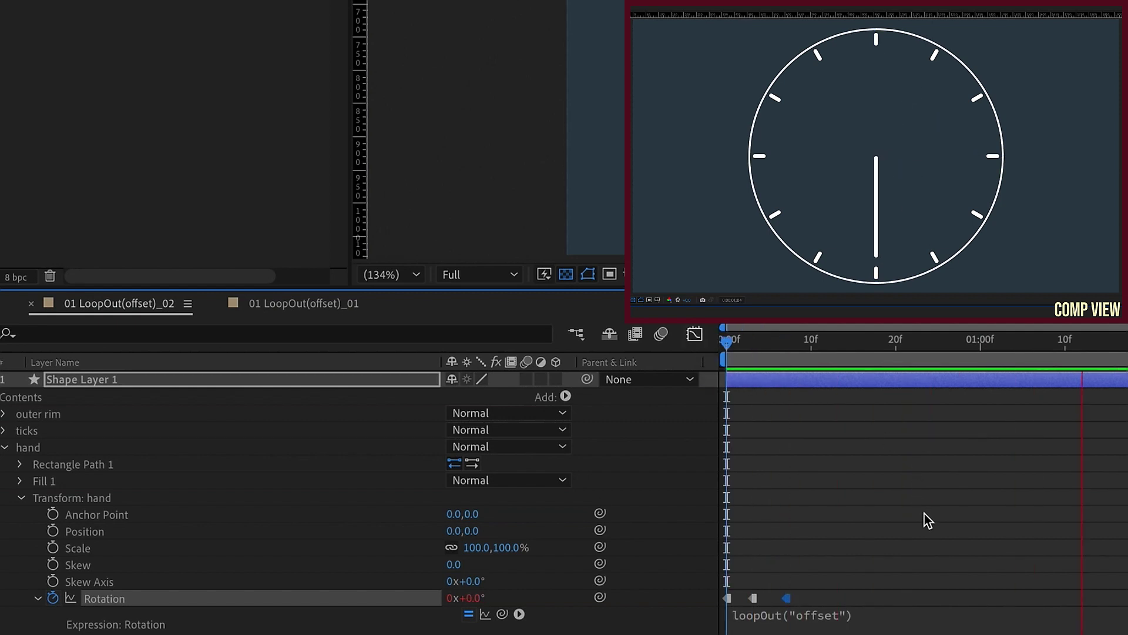
# Step: Shift the 30° keyframe to frame 12 and select all three Rotation keyframes
pyautogui.moveTo(792, 599); pyautogui.dragTo(980, 605)
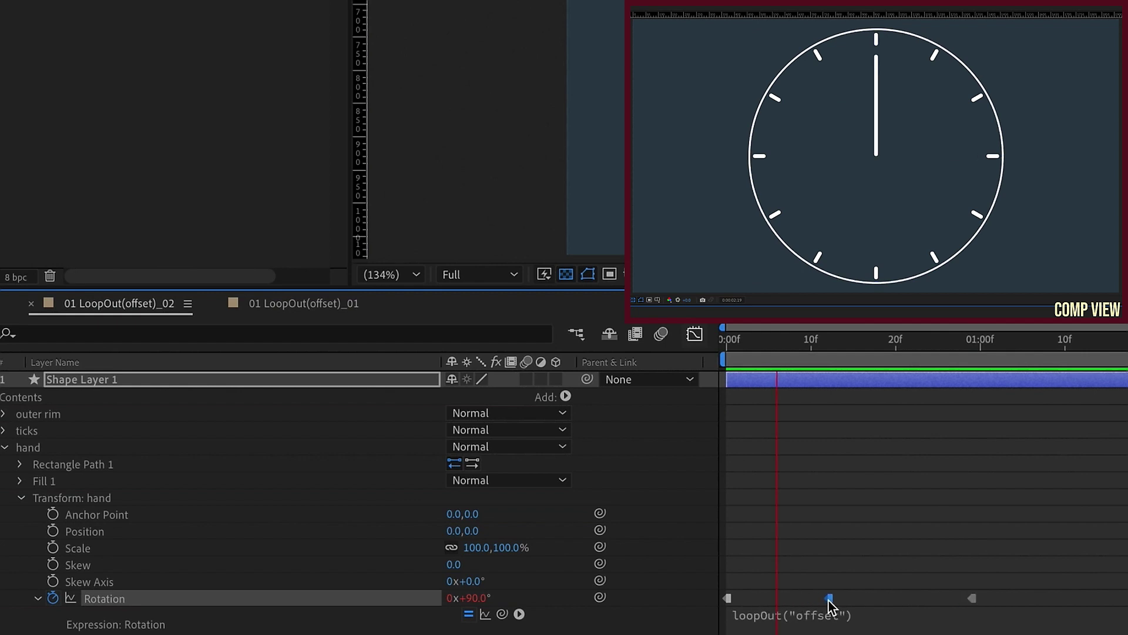
pyautogui.moveTo(828, 605)
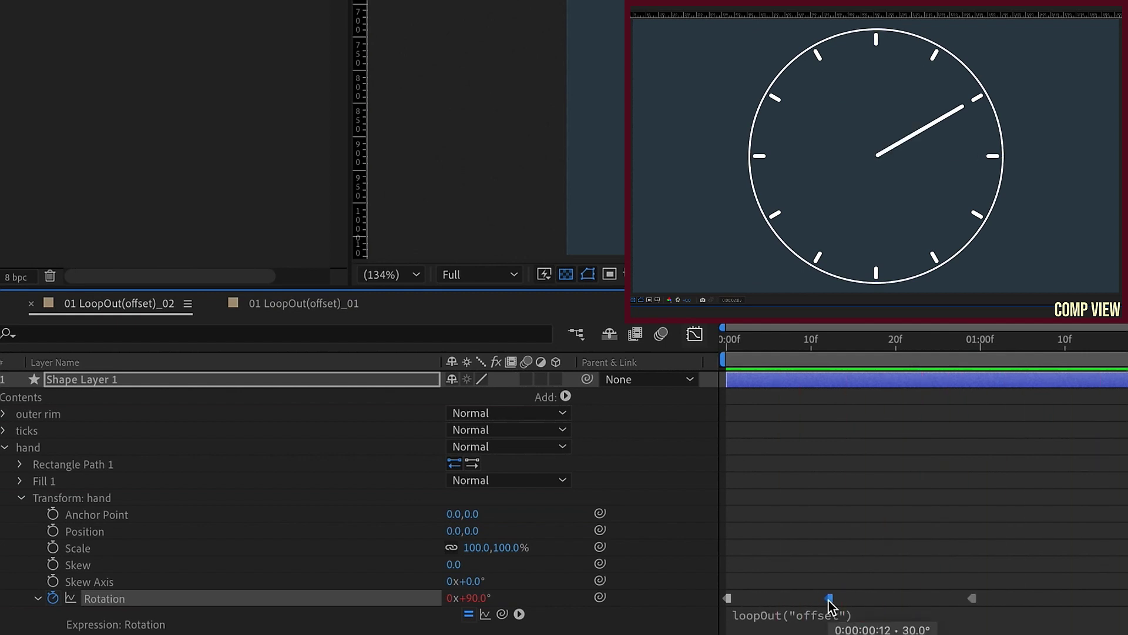
pyautogui.moveTo(1002, 598); pyautogui.dragTo(727, 617)
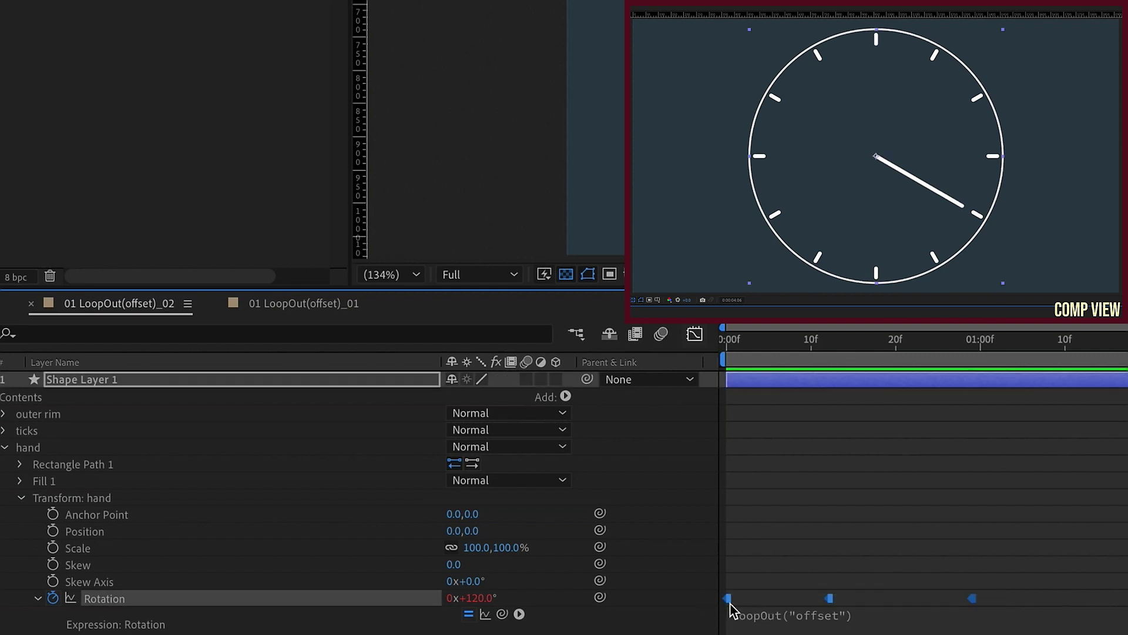
# Step: Apply Keyframe Assistant > Easy Ease to the hand's three Rotation keyframes
pyautogui.rightClick(728, 598)
pyautogui.moveTo(940, 634)
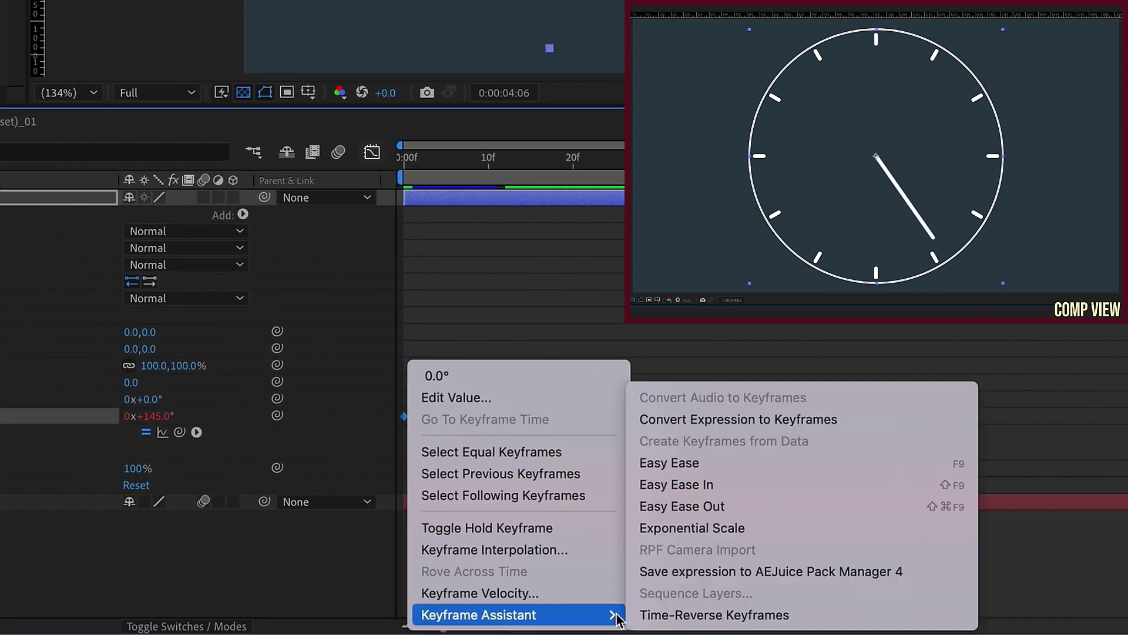
pyautogui.click(673, 463)
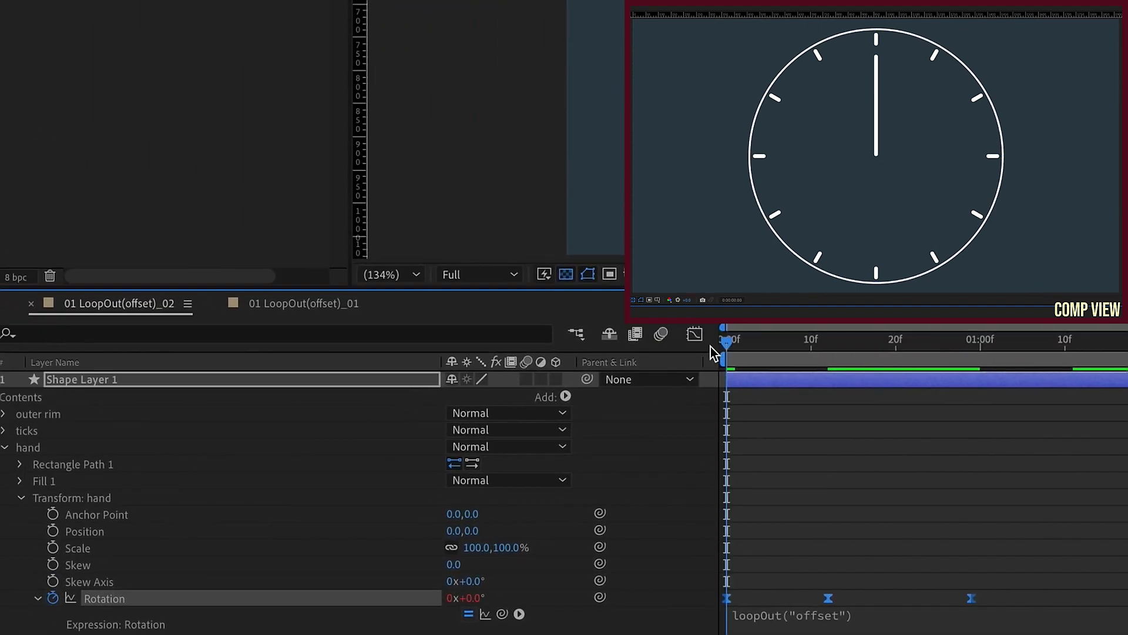